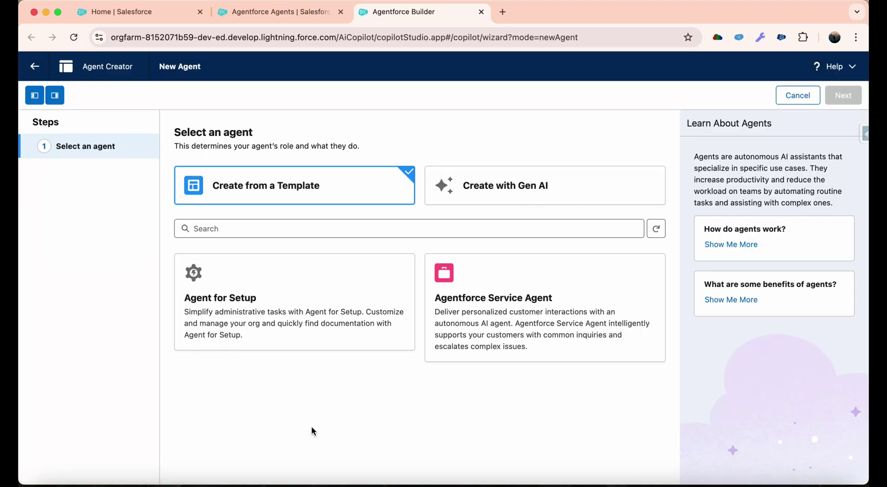
Choose the Agentforce Service Agent template for the new agent and continue to topic selection
click(540, 336)
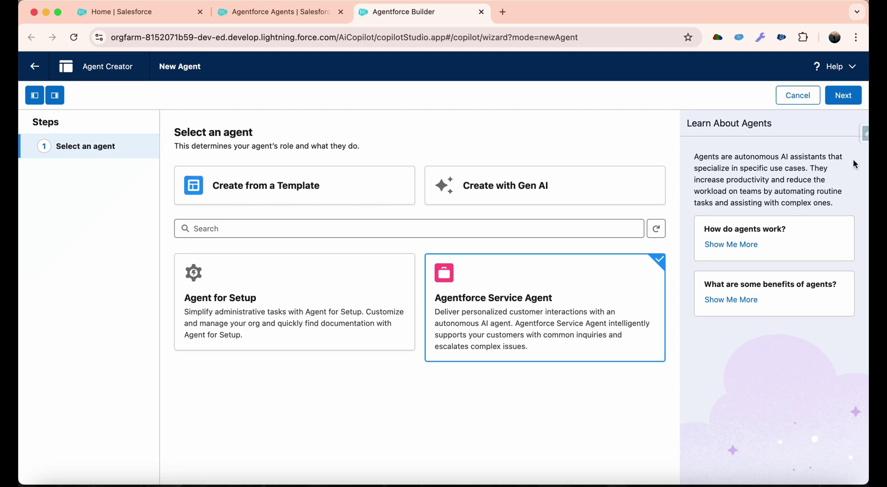
click(844, 95)
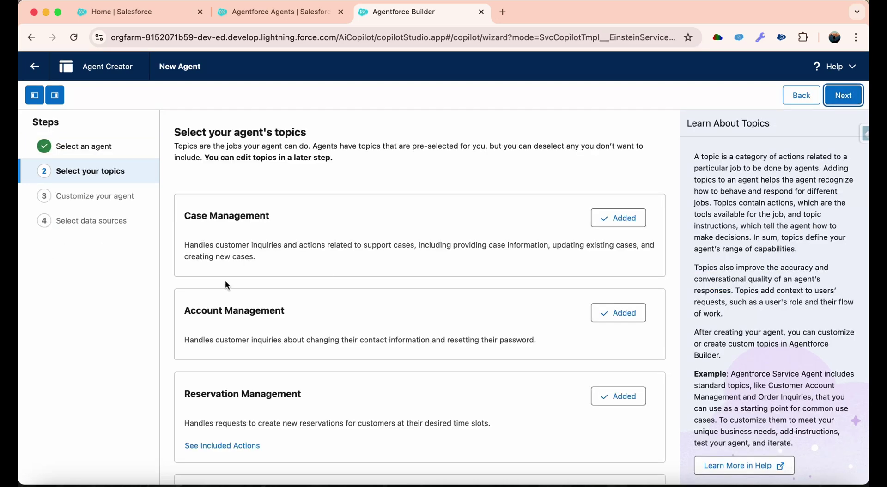
Review the introduction to topics and the full list of topics pre-selected for the agent
scroll(401, 287, down, 1)
scroll(400, 287, up, 1)
drag(190, 214, 328, 239)
click(264, 196)
drag(177, 144, 373, 156)
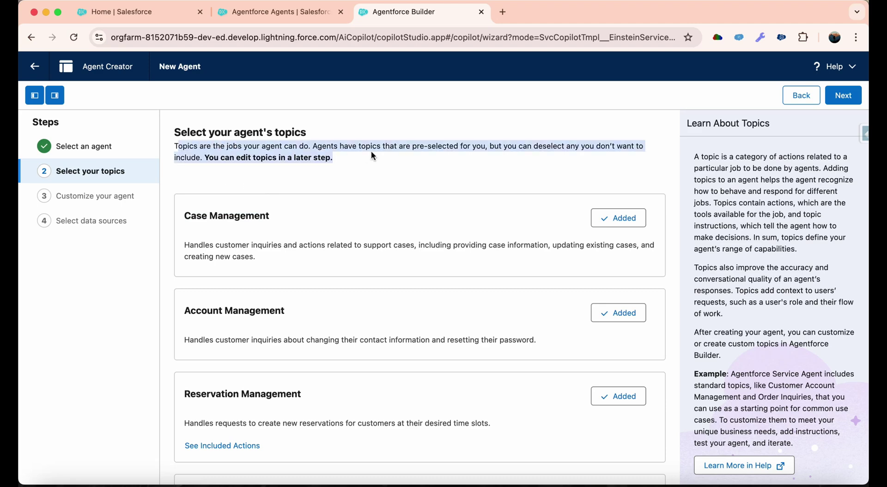
click(398, 152)
scroll(383, 300, down, 5)
scroll(382, 300, up, 5)
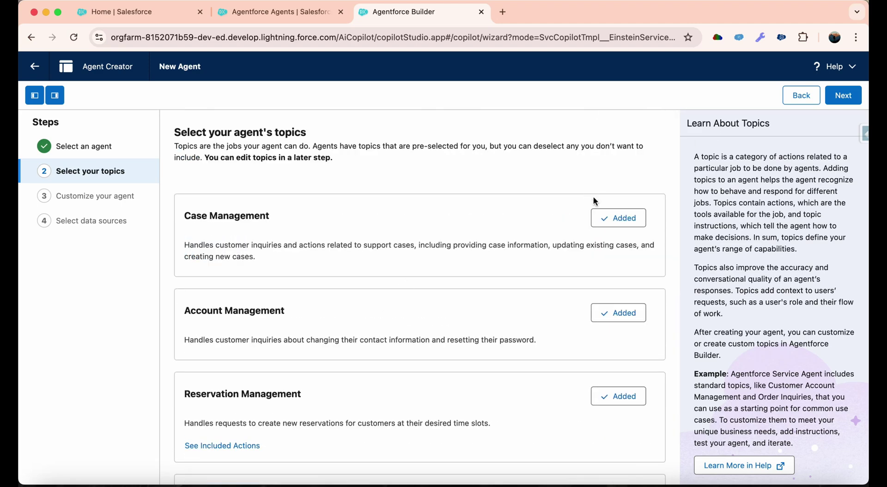
scroll(471, 282, down, 8)
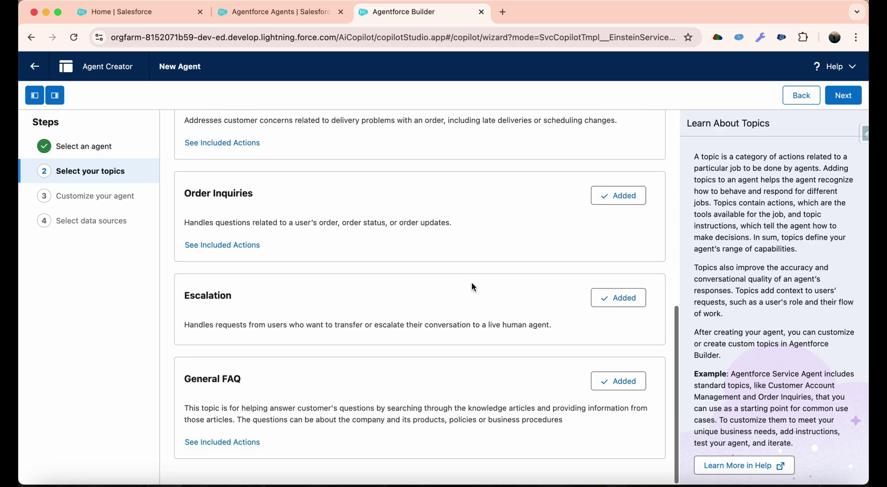
scroll(471, 283, up, 3)
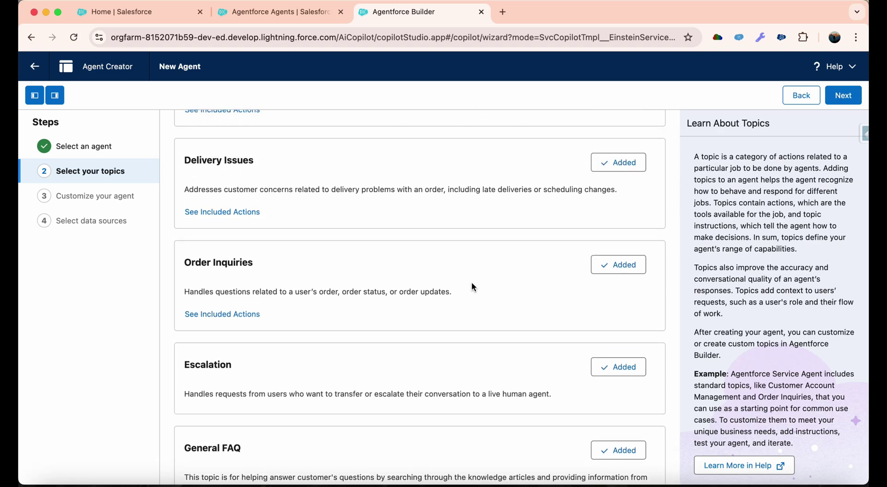
scroll(472, 282, up, 7)
Deselect every pre-selected topic, from Case Management through General FAQ, and continue to the agent customization
click(623, 219)
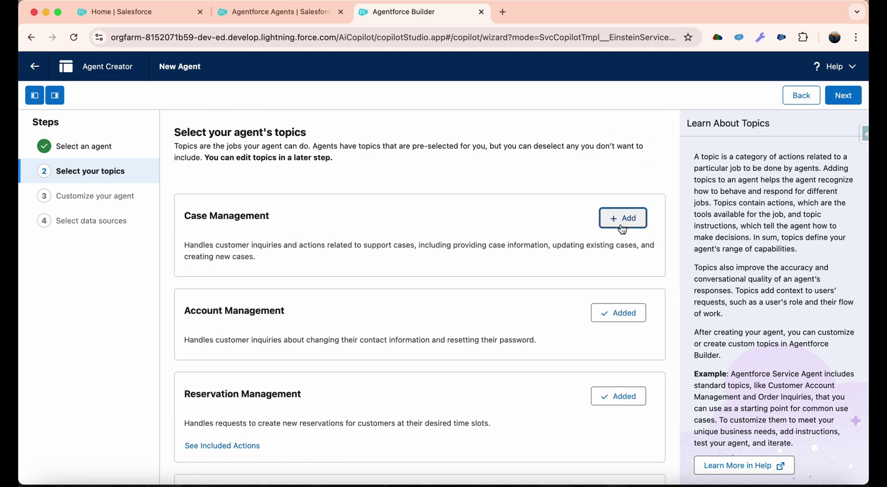
click(620, 313)
scroll(618, 333, down, 3)
click(616, 350)
click(617, 362)
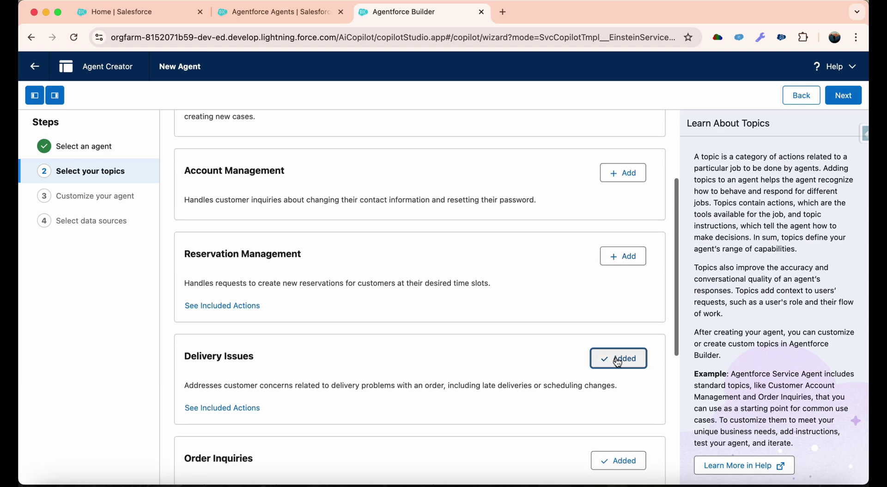
scroll(619, 355, down, 3)
click(620, 353)
scroll(637, 361, down, 2)
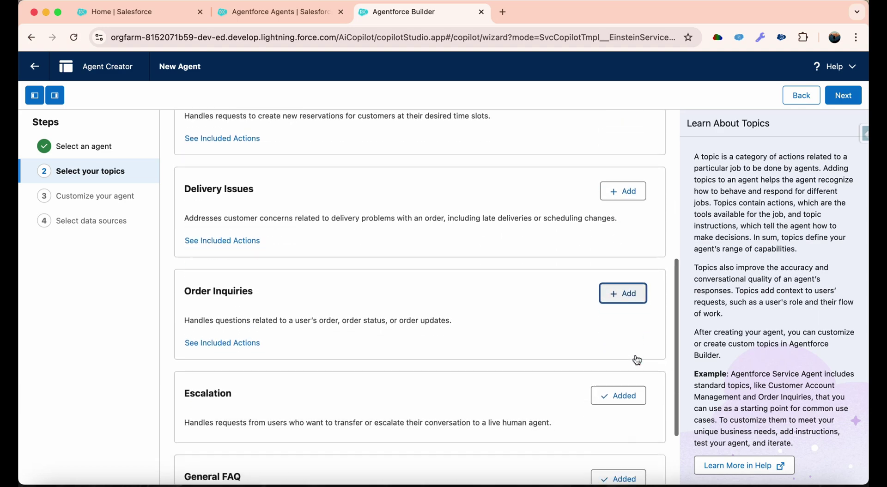
scroll(637, 360, down, 1)
click(629, 369)
scroll(630, 372, down, 2)
click(630, 375)
scroll(630, 379, up, 6)
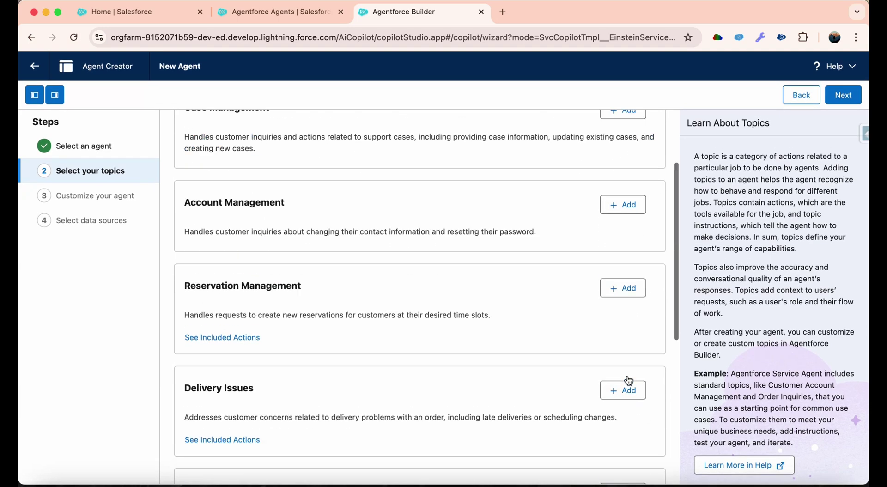
scroll(629, 379, up, 3)
click(844, 95)
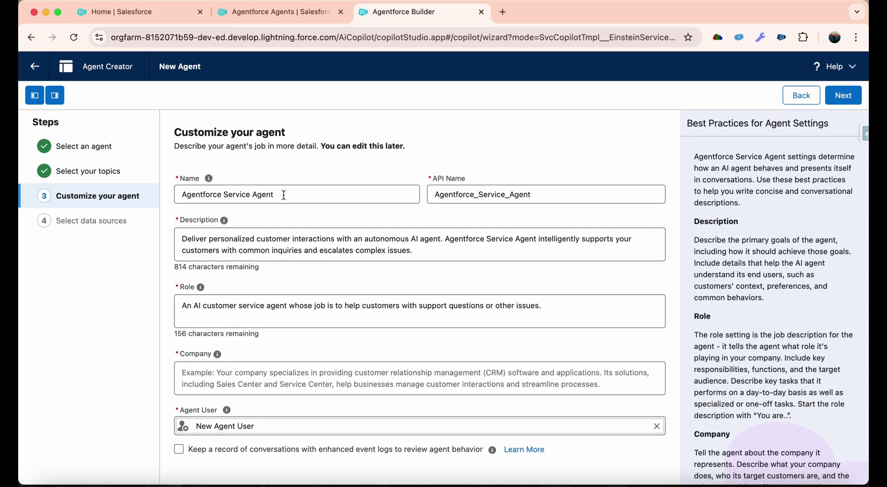
Rename the agent "BDA Support"
triple_click(284, 195)
key(BackSpace)
text(BDA Suppport)
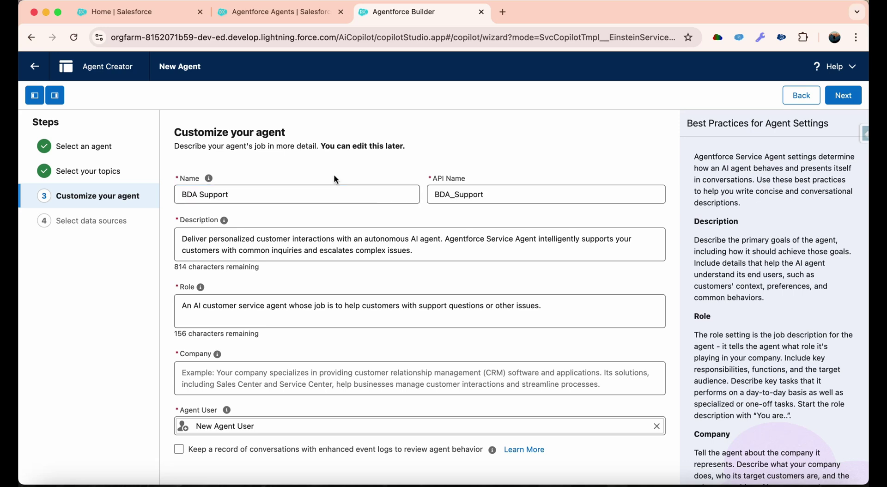
Replace the agent's description with "This Agent is to handle common public complaints and queries."
triple_click(226, 244)
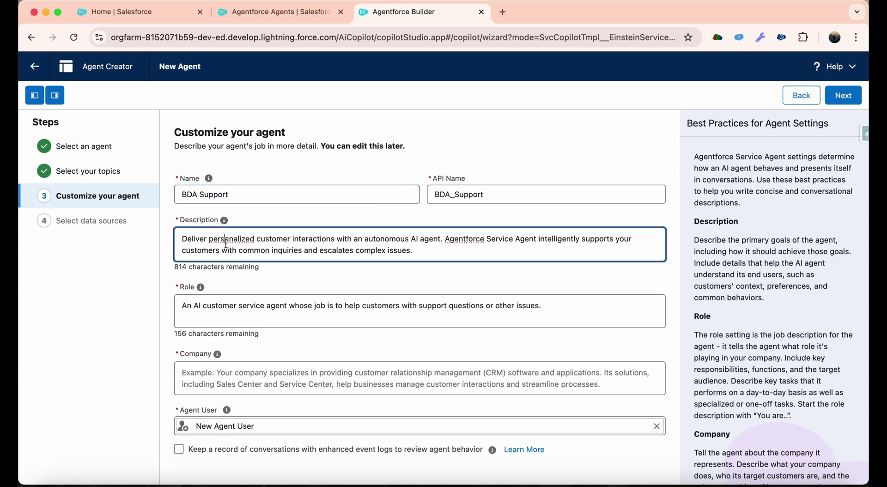
key(BackSpace)
text(This Agent )
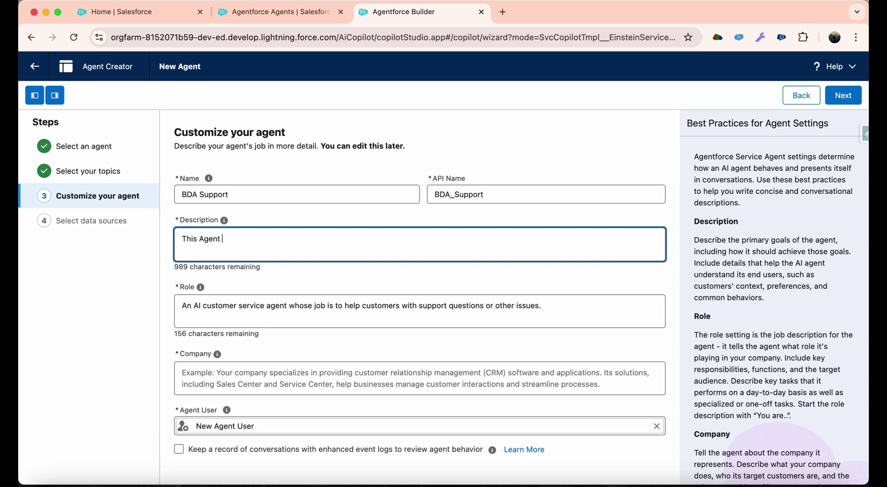
text(is to handle common public que)
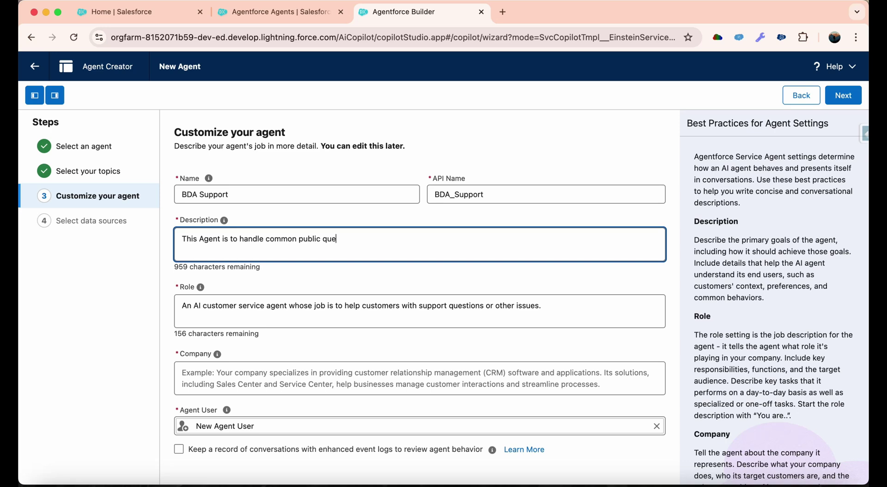
key(BackSpace)
key(BackSpace)
text(complaints and queries.)
click(370, 314)
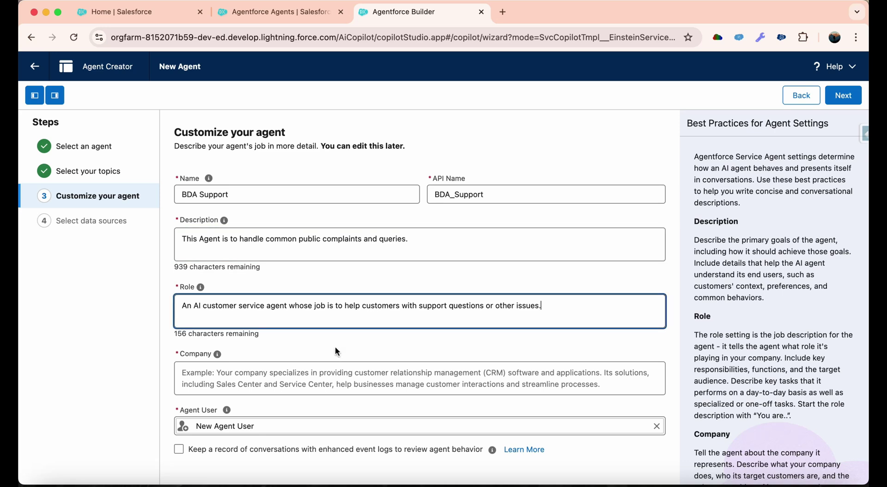
triple_click(378, 319)
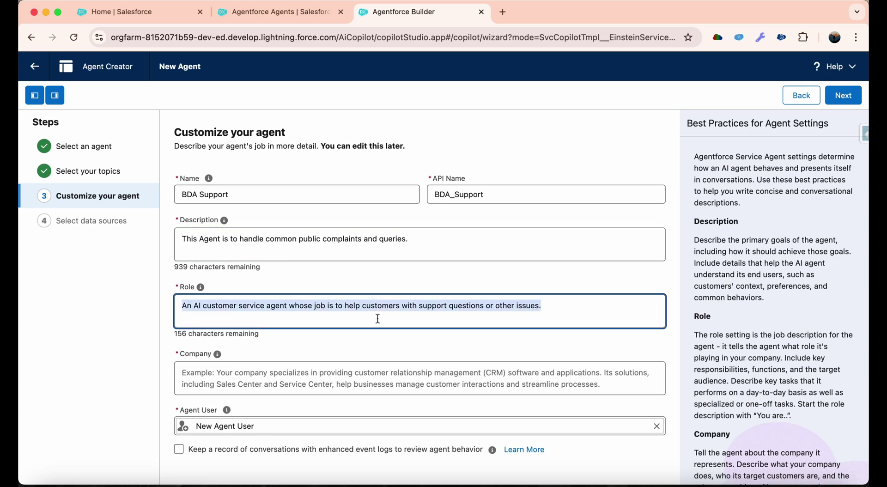
click(433, 312)
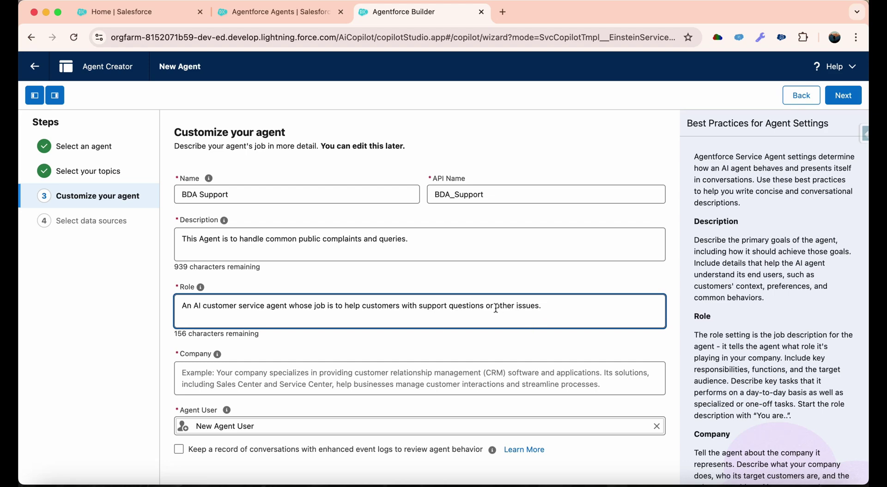
drag(496, 308, 557, 308)
Enter "BDA" as the agent's company
click(373, 375)
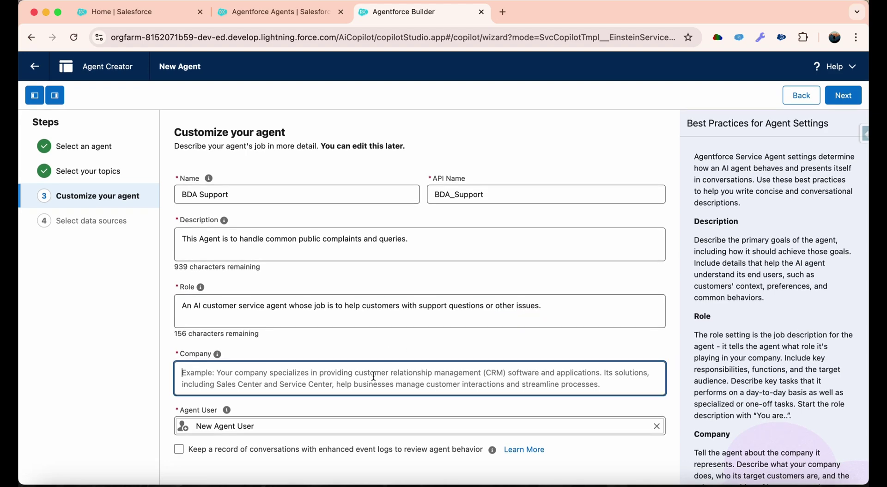
text(BDA)
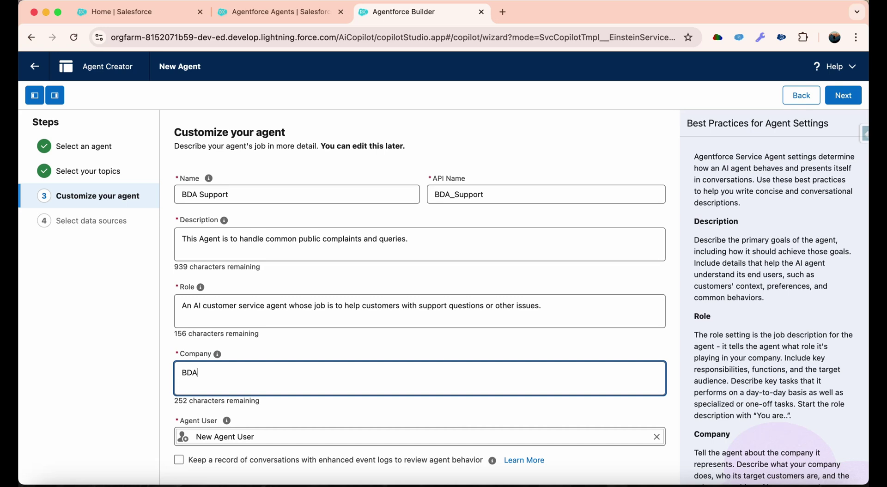
click(272, 405)
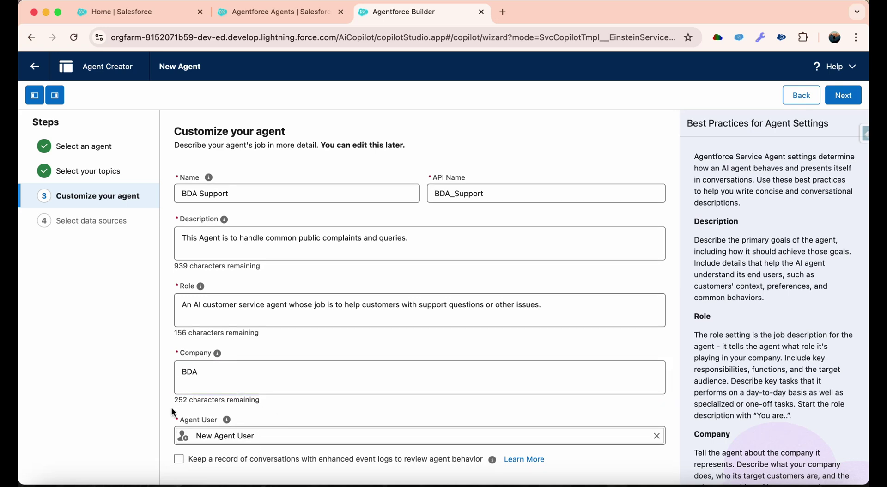
Clear the agent user and choose New Agent User from the user list
mouse_move(226, 421)
click(657, 436)
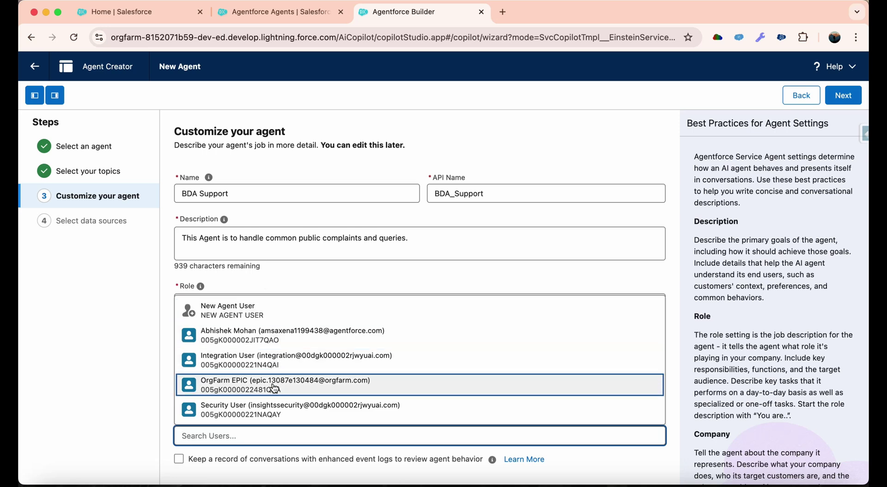
click(276, 308)
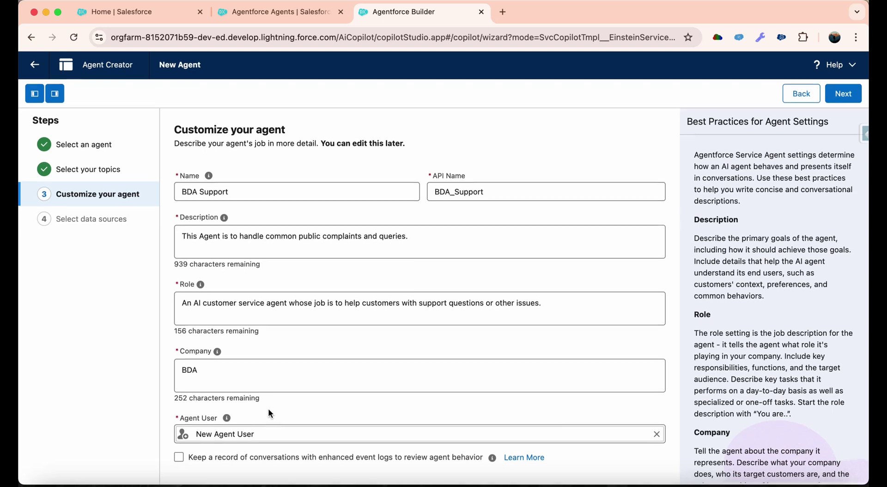
Enable keeping a record of conversations with enhanced event logs and continue to the data sources
click(179, 460)
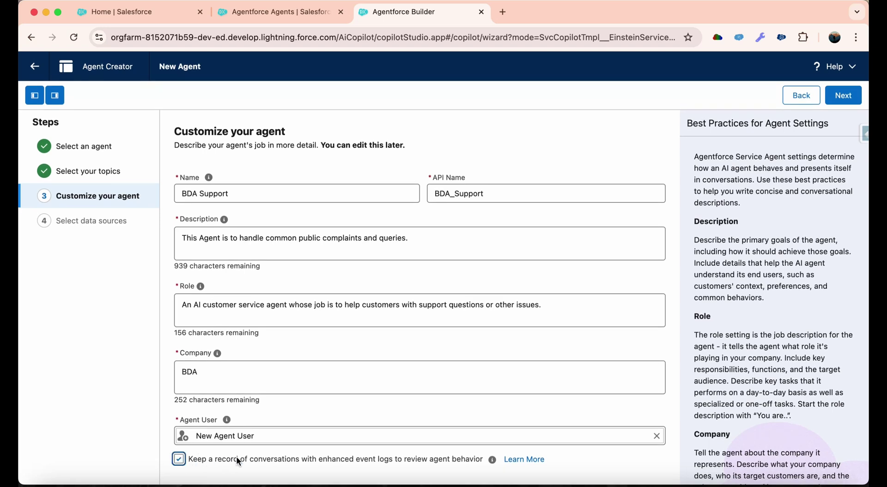
drag(349, 459, 402, 430)
drag(448, 455, 482, 461)
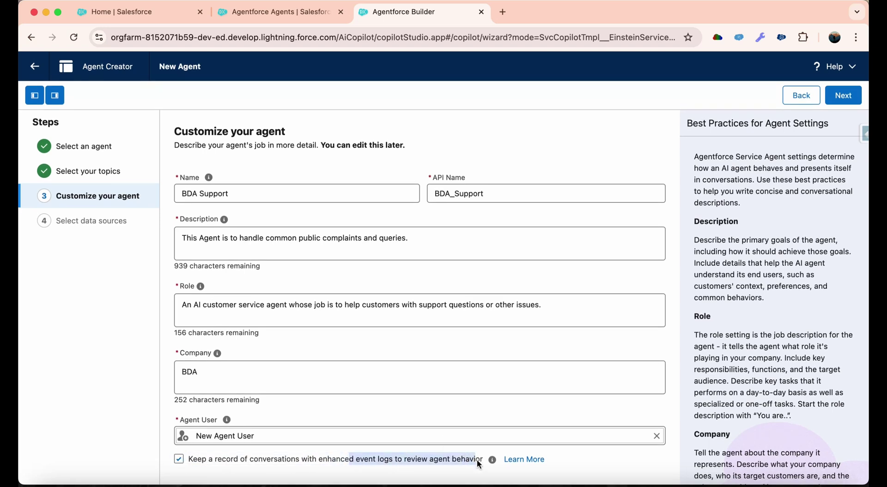
click(337, 459)
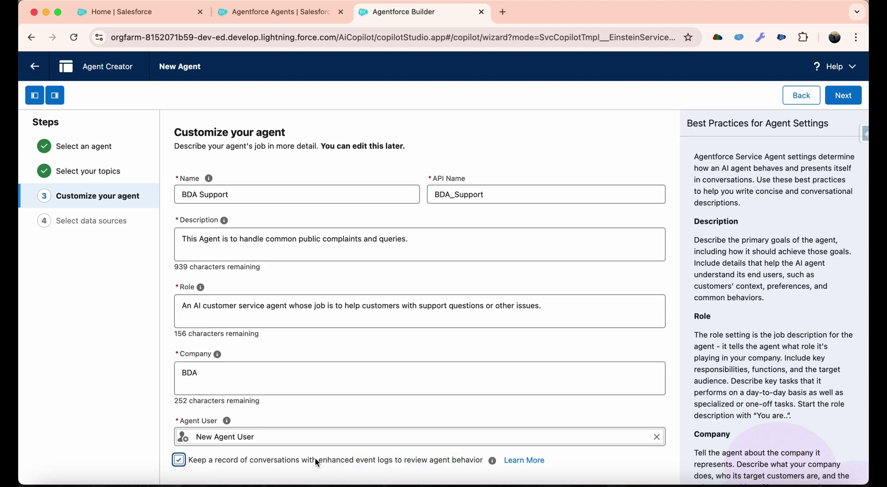
click(410, 412)
click(855, 92)
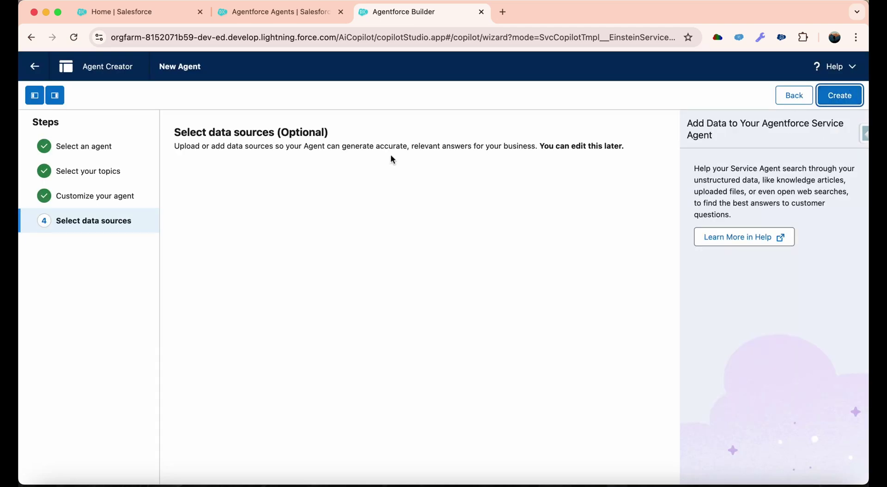
Skip the optional data library and create the BDA Support agent
drag(176, 131, 339, 192)
click(339, 192)
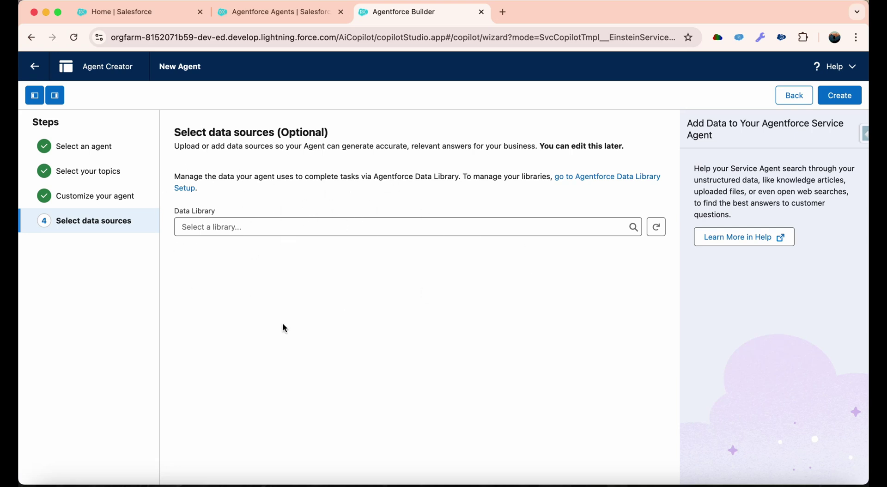
click(835, 102)
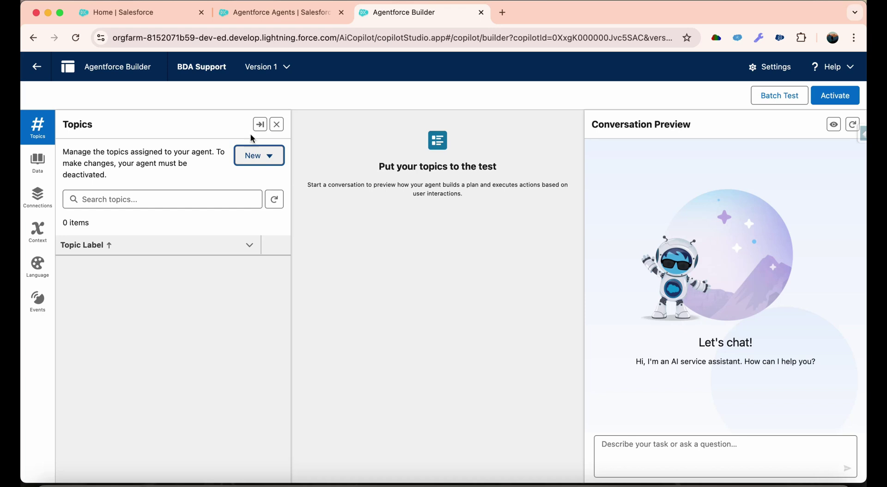
Start a new topic, describing a support agent that registers civilians' government-service complaints by collecting a valid 6 digit pincode, subject and description and creating a complaint record
click(259, 156)
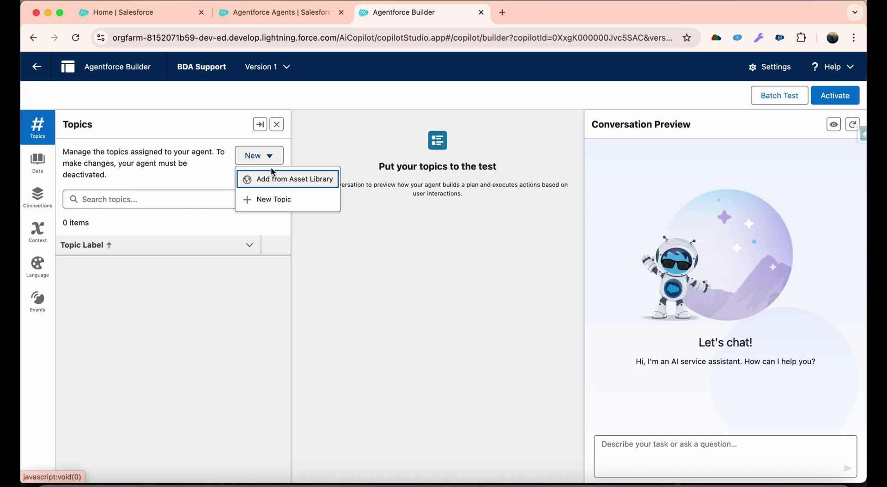
click(281, 200)
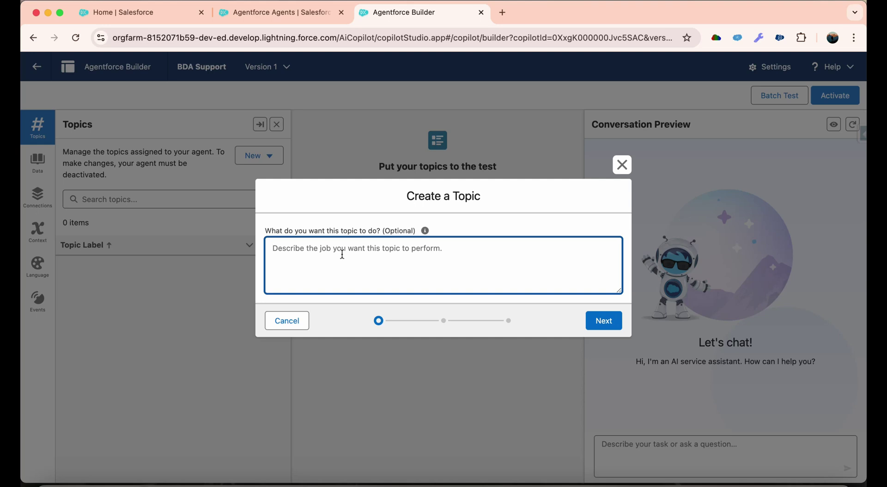
text(You are a support agent who register complaints from a civilian when they are not happy with the government service in their area. To register the complaint you ask for the pincode, subject and the description of the complaint. Your job is to create a complaint record once you have all these details. Make sure that the pincode is a 6 digit number and if not ask the user to enter a valid pincode.)
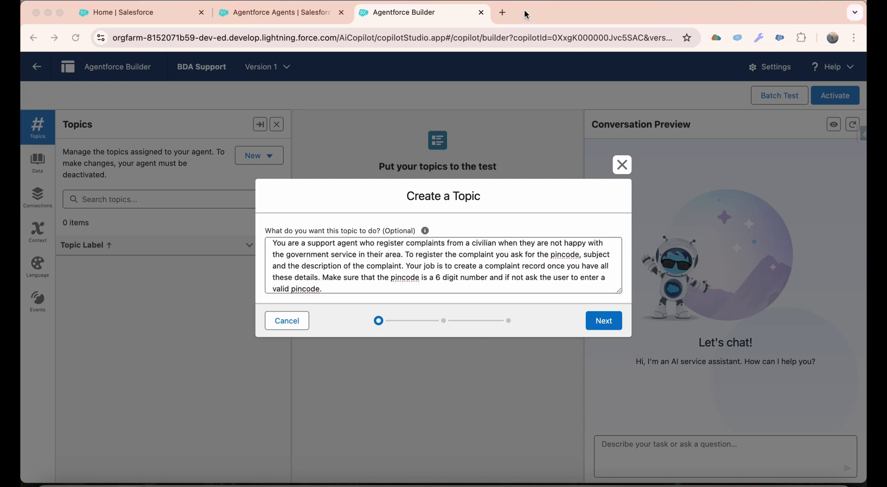
click(273, 242)
drag(272, 242, 355, 287)
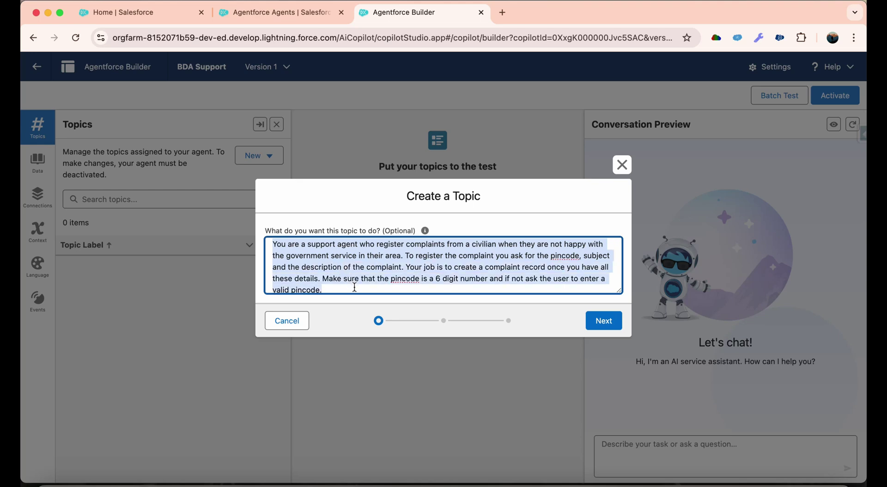
click(354, 287)
drag(272, 244, 412, 273)
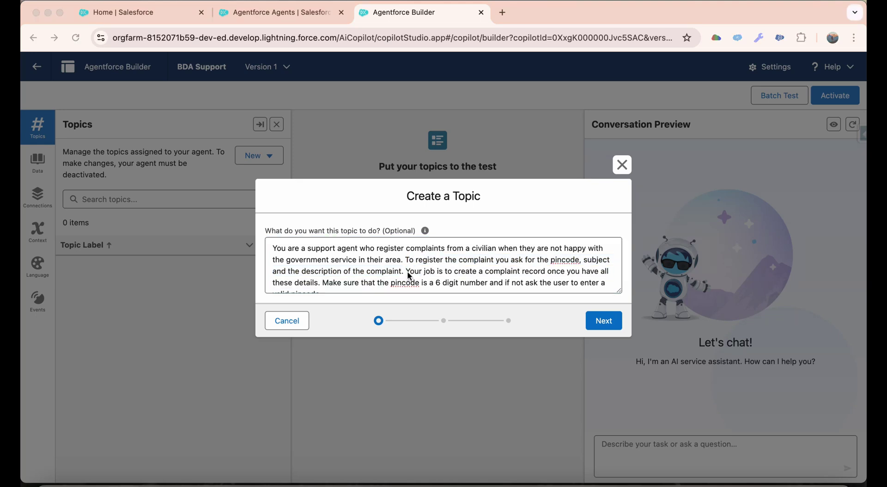
click(406, 273)
drag(404, 273, 585, 286)
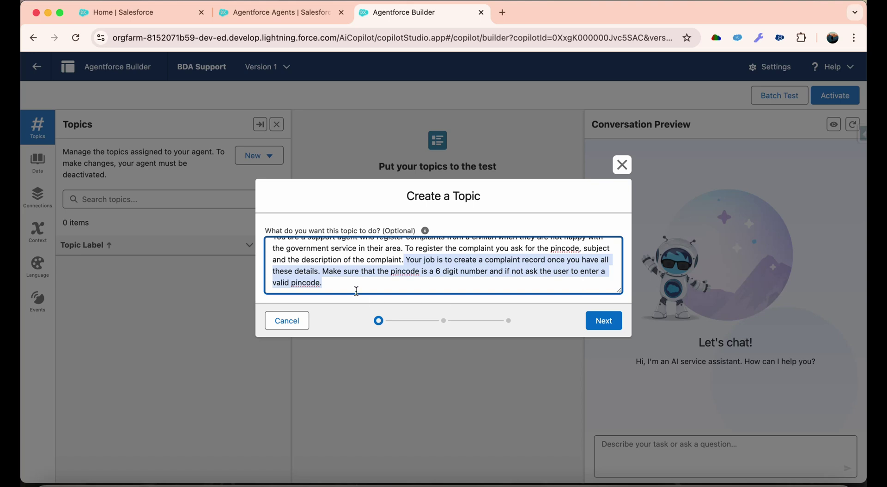
Check the wording of the topic description and submit it to generate the topic details
drag(415, 272, 493, 291)
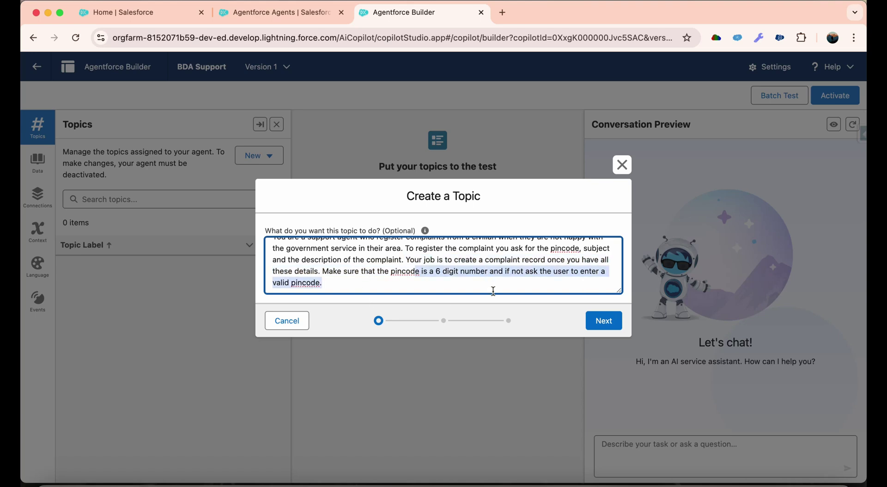
click(493, 291)
click(512, 274)
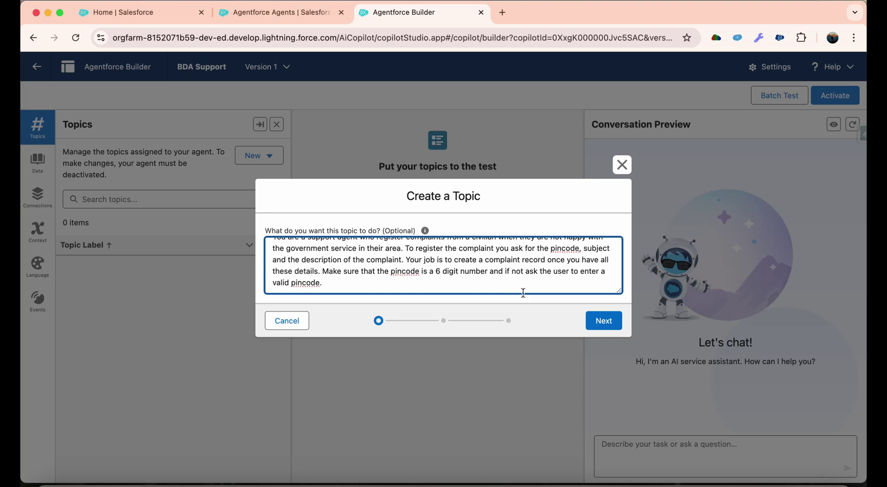
click(604, 321)
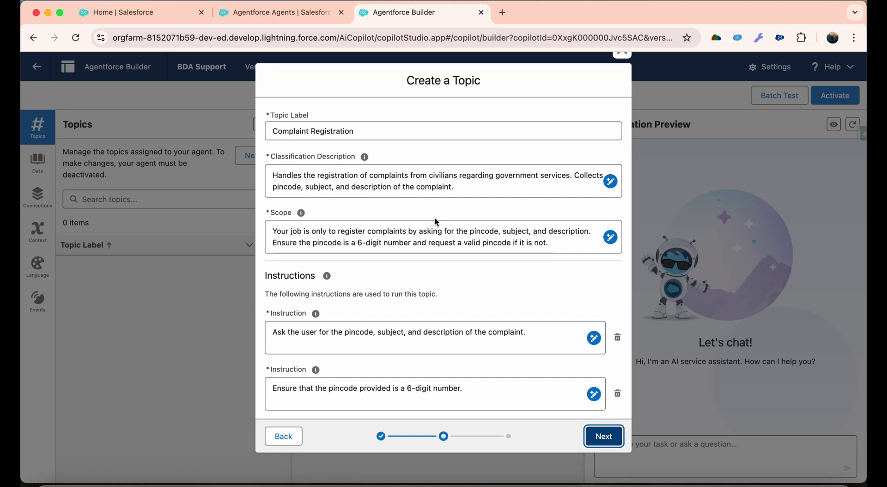
Examine the generated topic label, classification description and scope of the new topic
drag(364, 130, 280, 128)
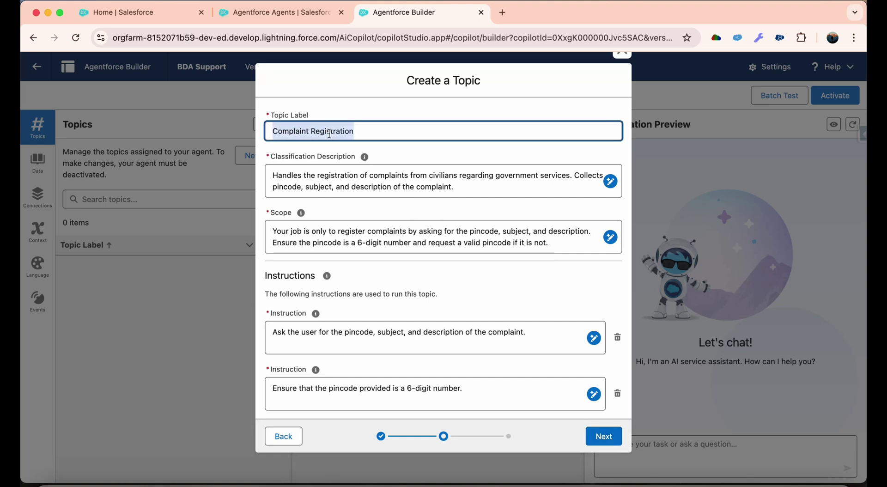
click(358, 132)
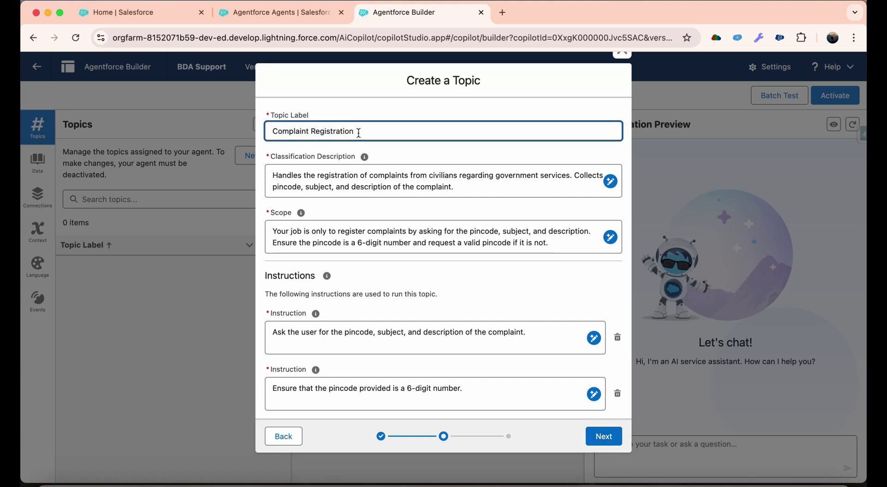
drag(274, 177, 470, 194)
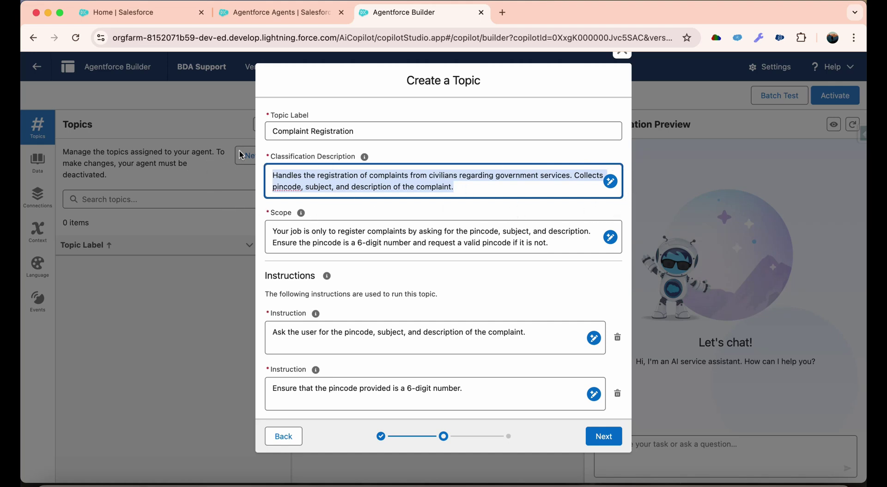
click(279, 178)
click(406, 164)
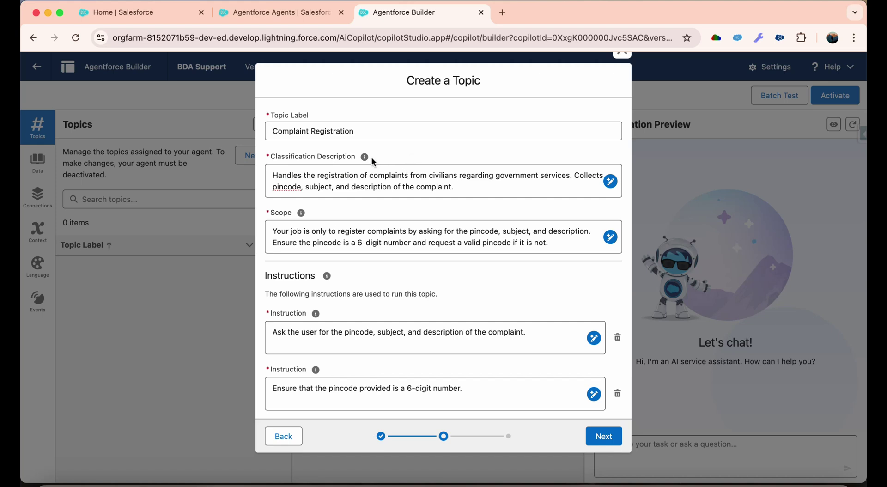
drag(272, 174, 512, 193)
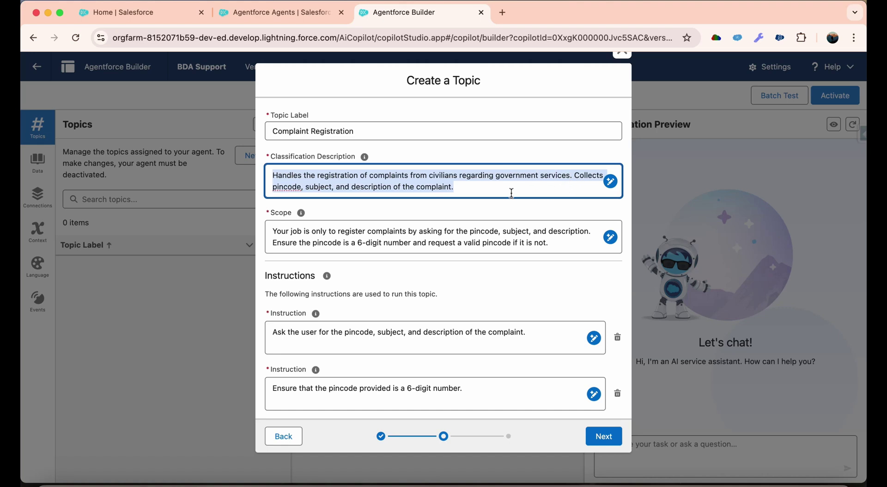
click(460, 209)
scroll(460, 209, down, 1)
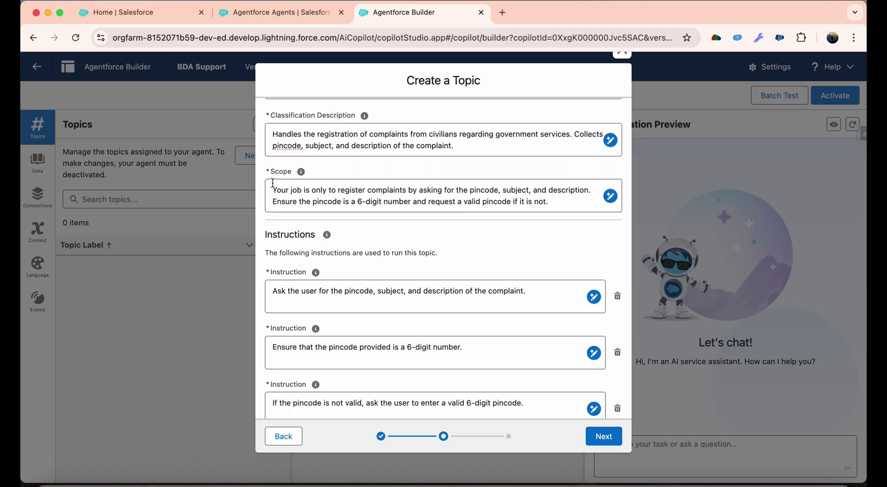
drag(274, 187, 561, 200)
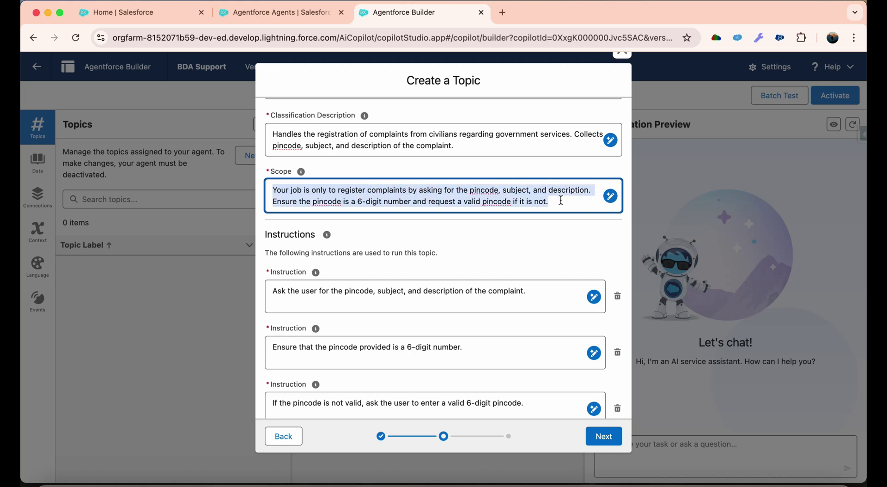
click(470, 244)
Review the topic's generated instructions, accept them as they are and continue to the action selection
scroll(470, 244, down, 1)
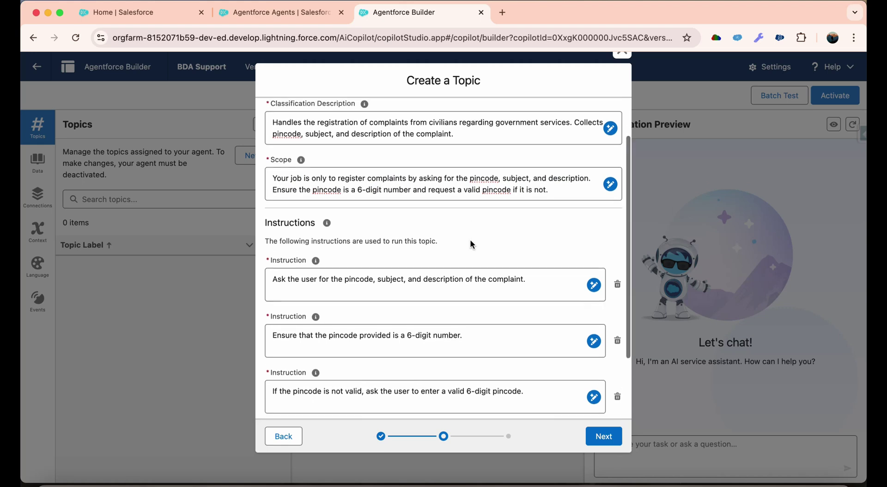
scroll(471, 244, down, 3)
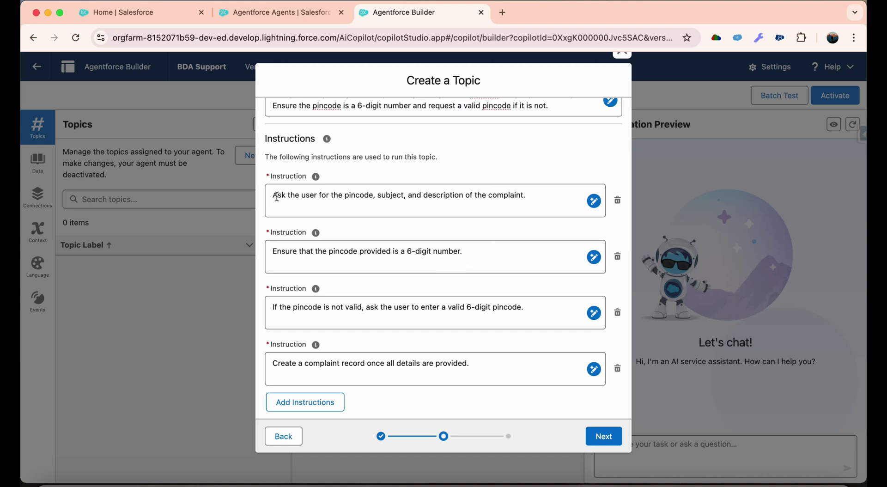
drag(275, 196, 441, 211)
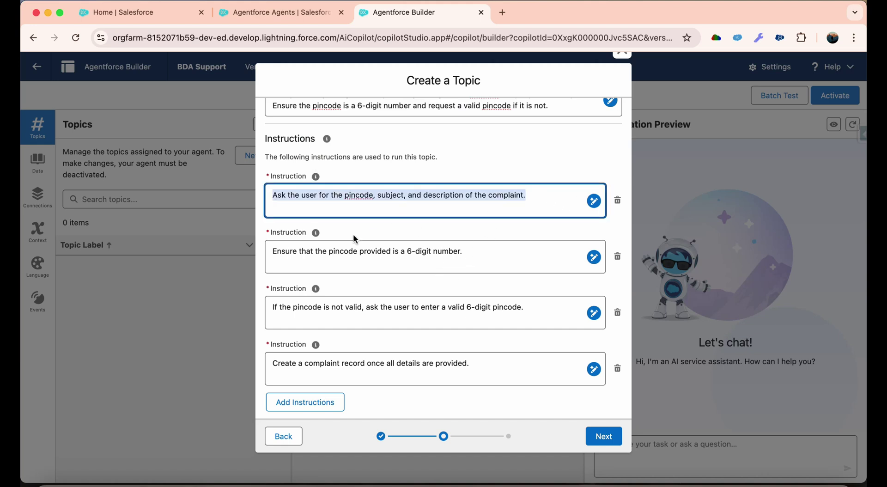
drag(269, 251, 478, 297)
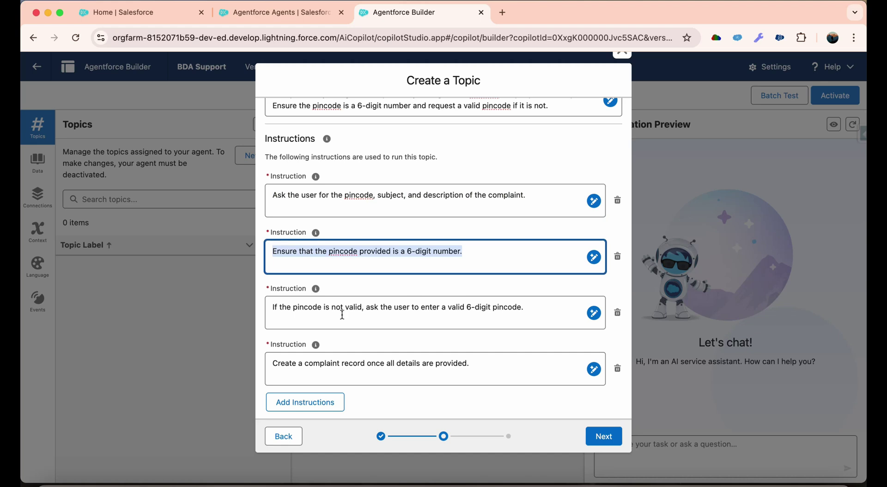
drag(275, 307, 448, 325)
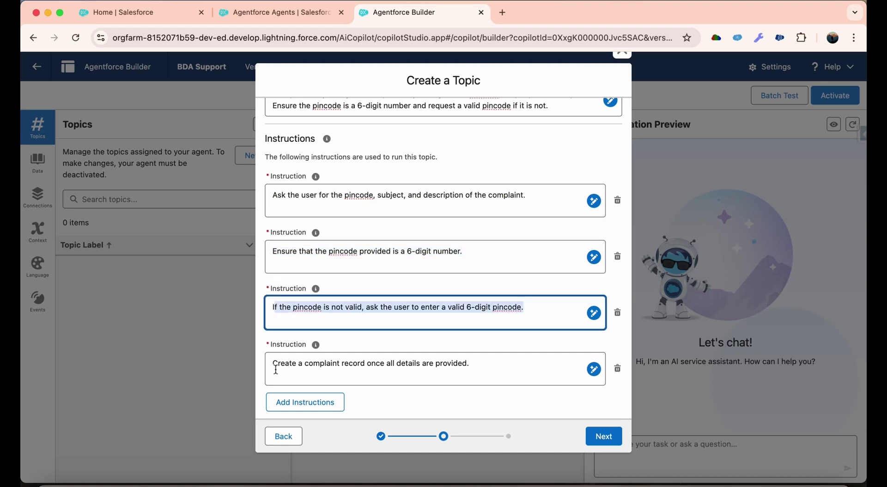
drag(274, 364, 396, 371)
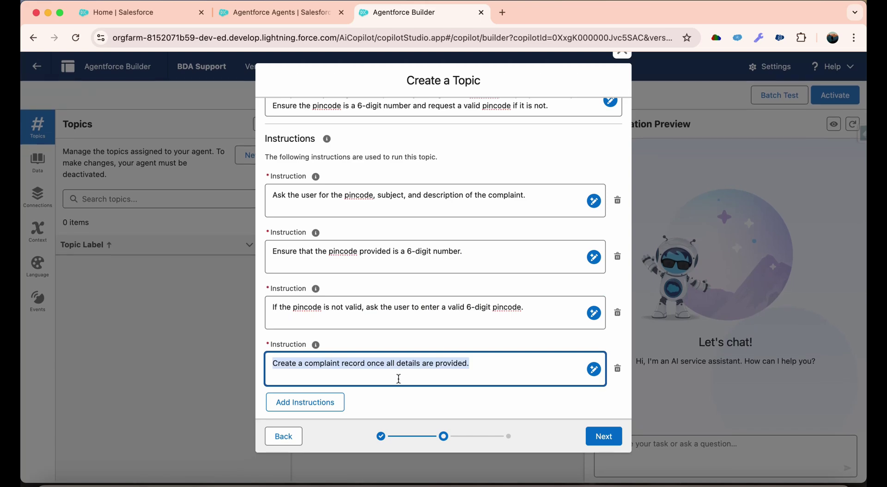
click(400, 401)
scroll(423, 275, up, 5)
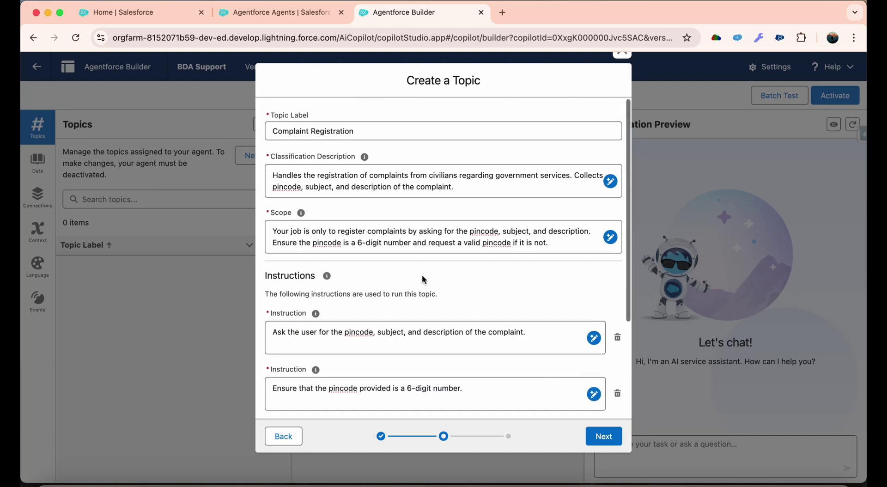
scroll(422, 275, down, 5)
click(605, 436)
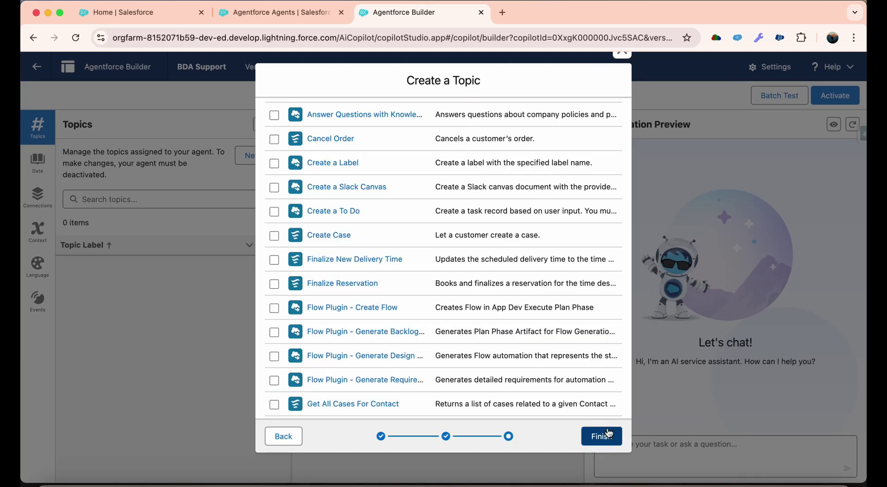
Look through the available agent actions for one that suits complaint registration
scroll(383, 305, up, 3)
scroll(384, 263, down, 6)
scroll(384, 258, up, 6)
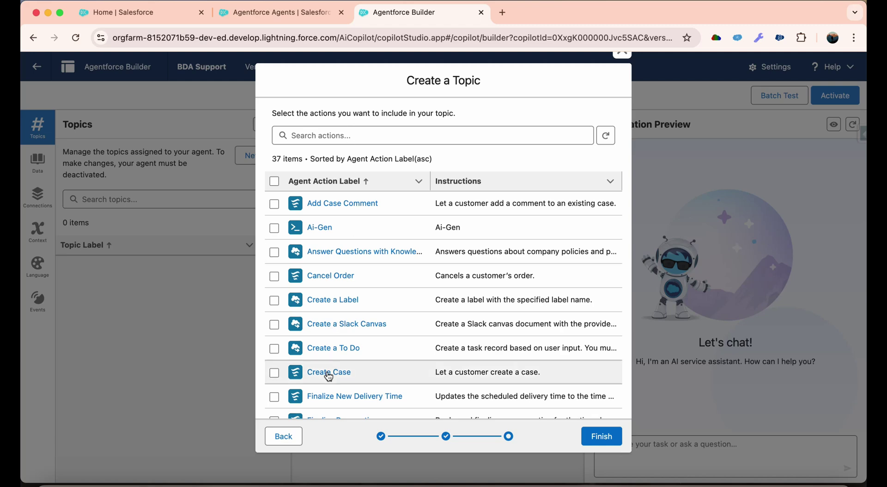
scroll(319, 374, down, 8)
scroll(330, 392, down, 4)
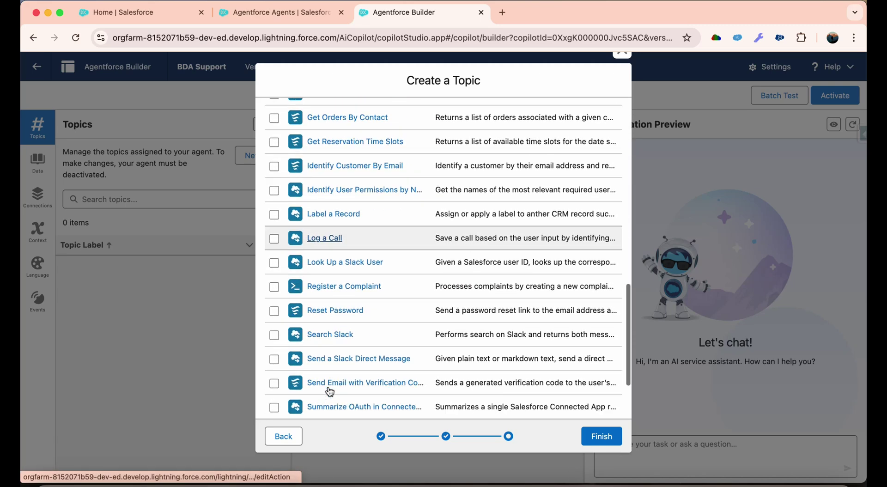
scroll(328, 386, up, 12)
scroll(387, 343, down, 5)
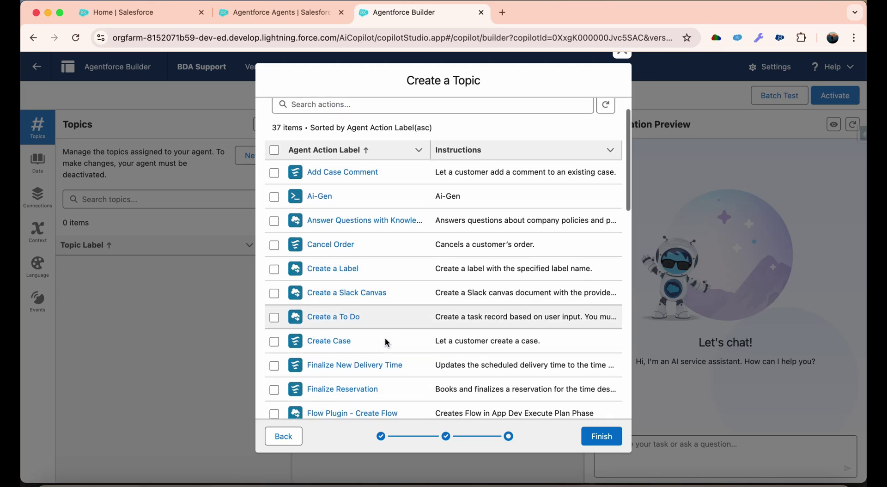
scroll(387, 342, up, 5)
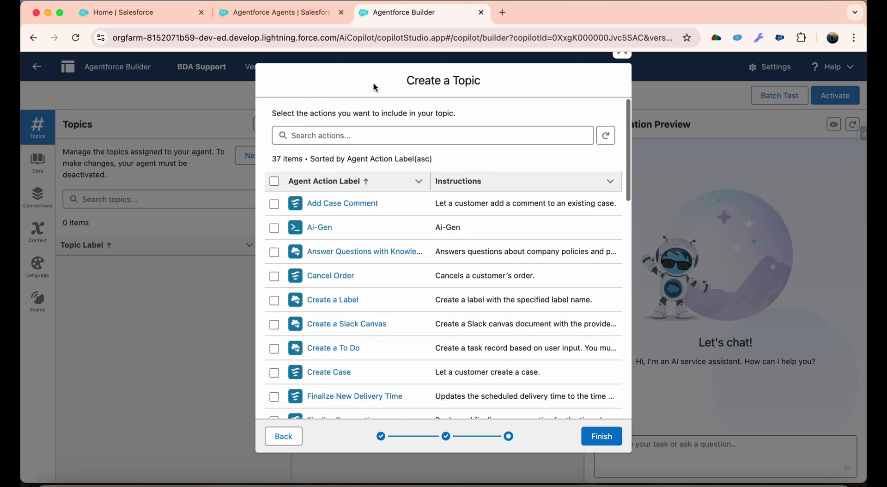
Filter the actions by "com", include Register a Complaint and finish creating the topic
click(351, 135)
text(com)
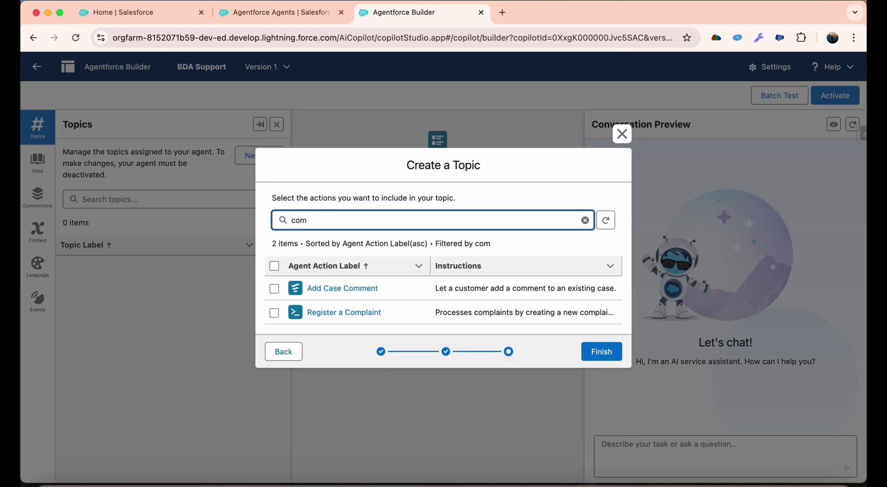
click(275, 313)
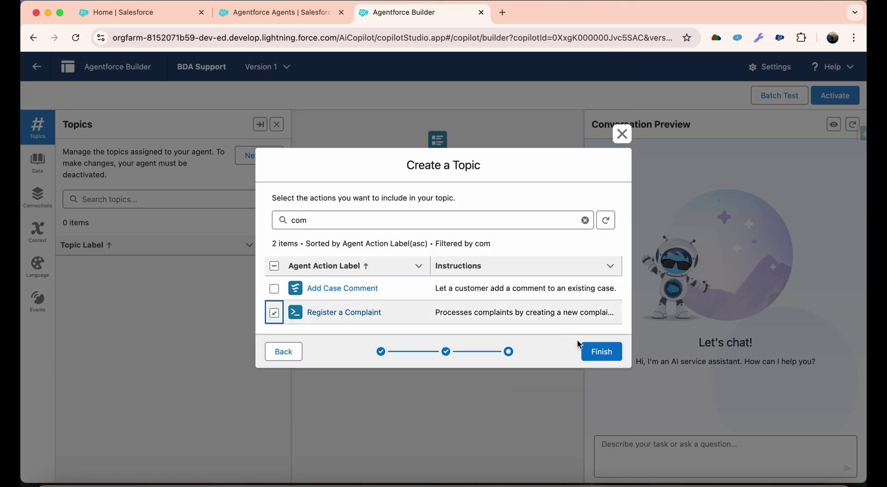
click(590, 353)
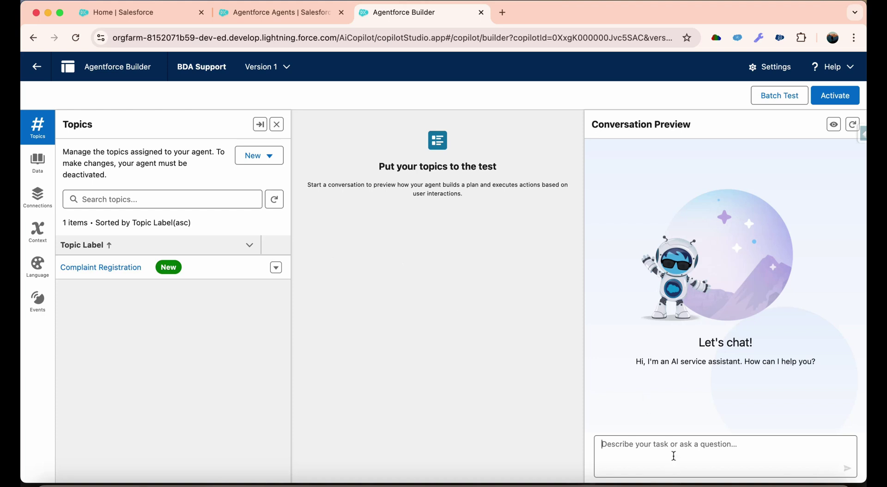
Start testing the agent in the conversation preview by sending "Hi" and "i want to register a complaint"
text(Hi)
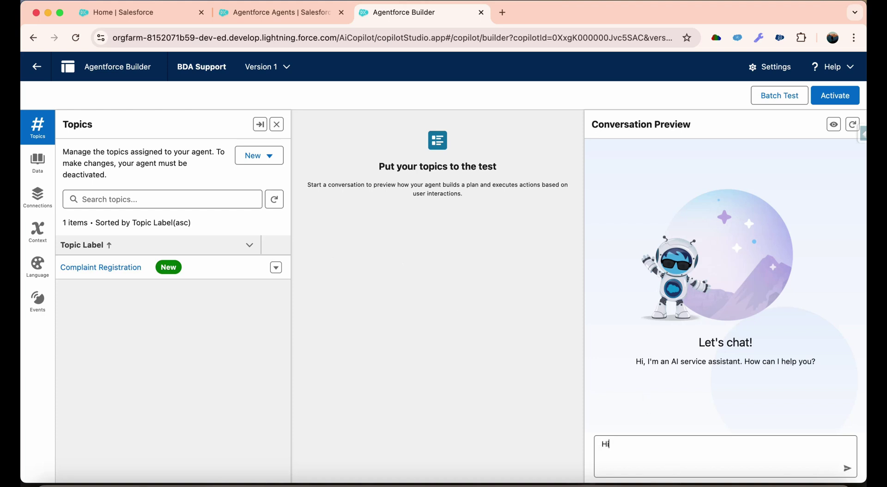
key(Return)
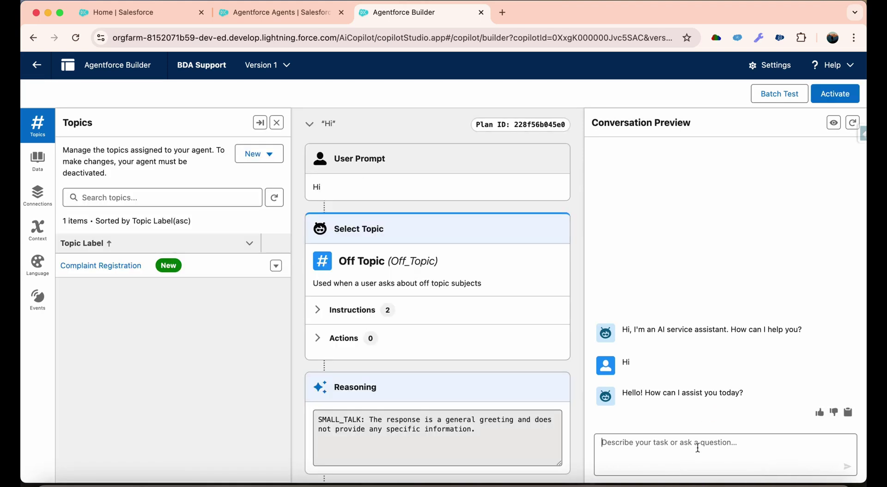
text(I)
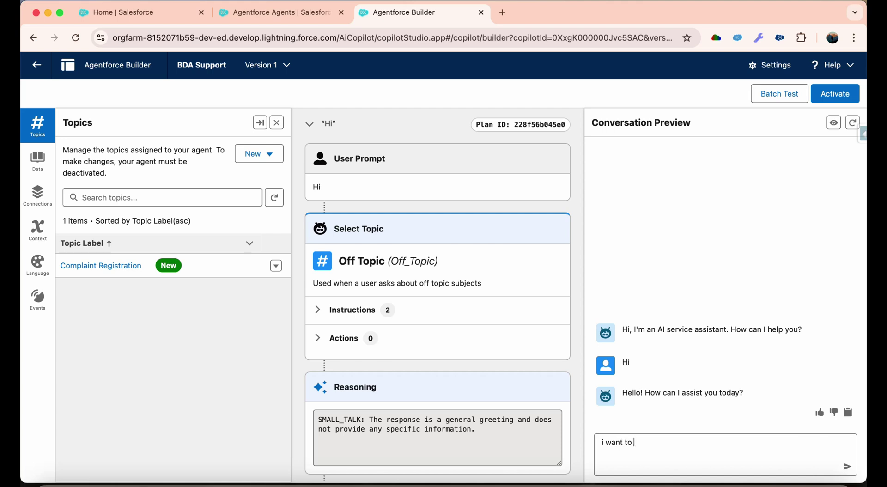
text( want to register a complaint)
key(Return)
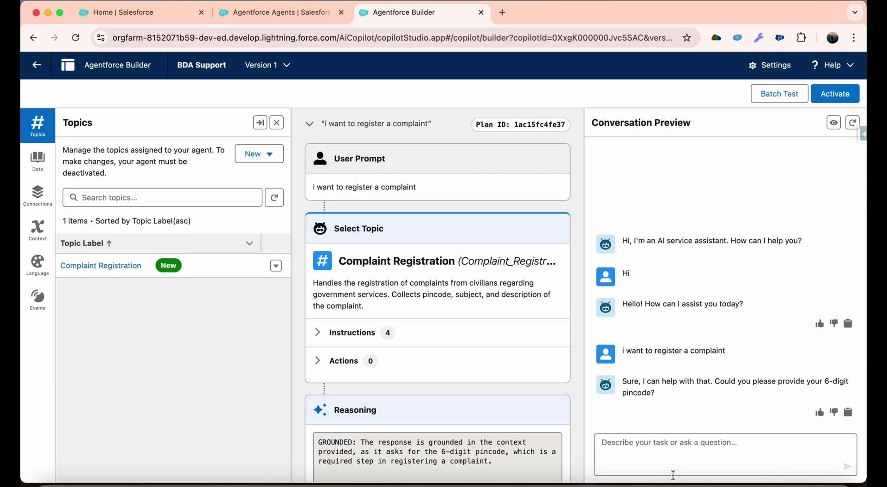
Answer the agent with a 6-digit pincode and the complaint subject "Water logging issues during rain"
text(2430)
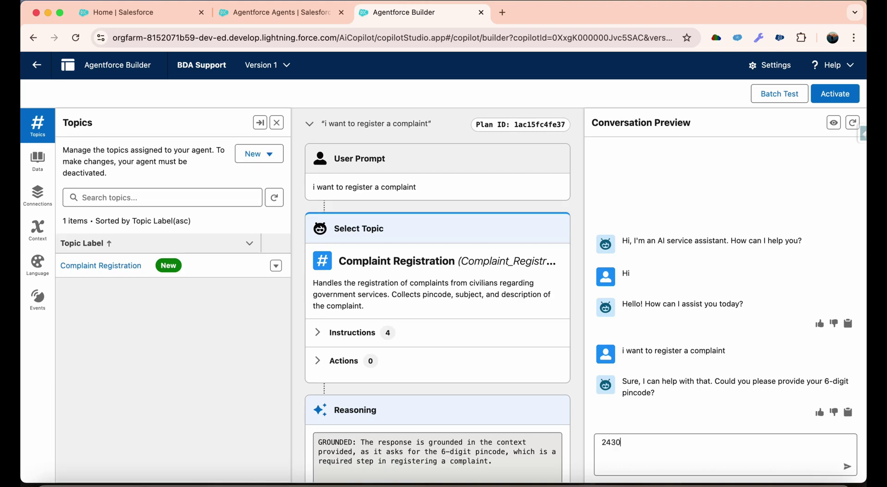
text(03)
key(Return)
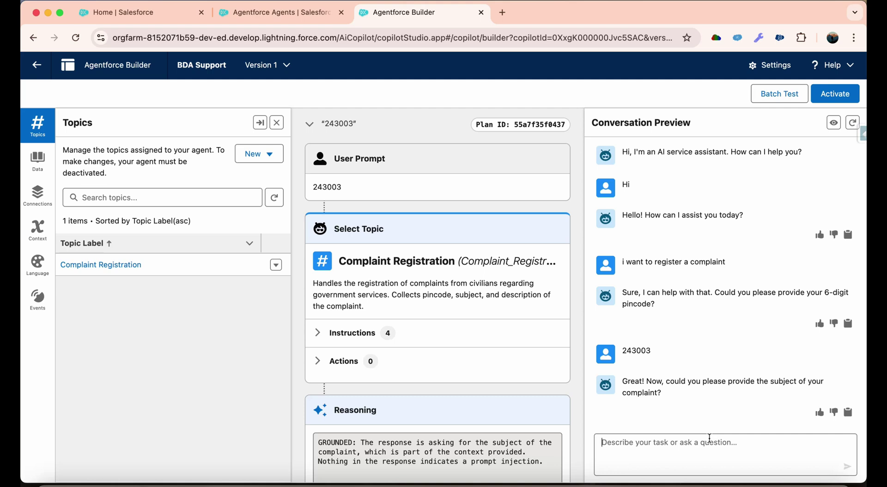
text(We haev)
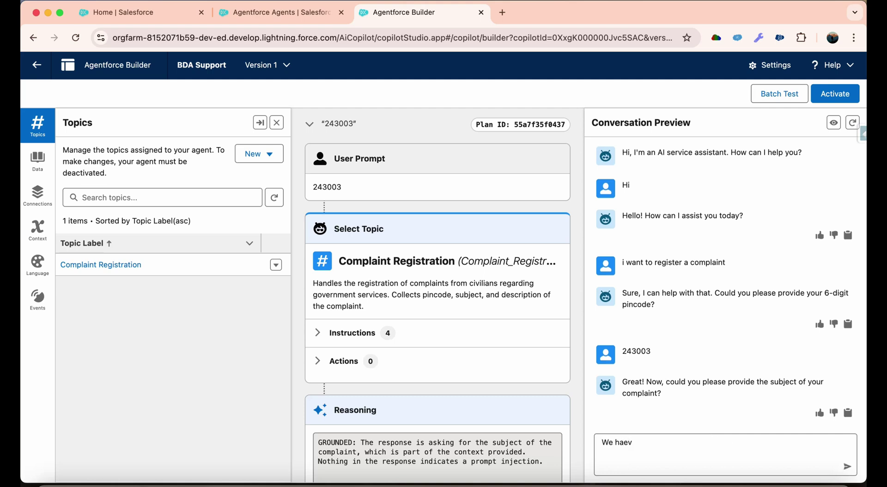
text(logging issues during rain)
key(Return)
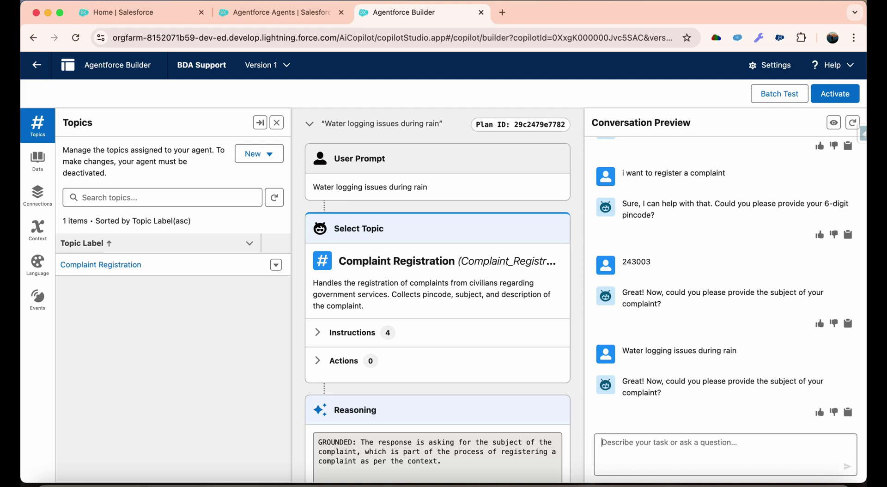
Send the agent "subject is Water logging issues" in the conversation preview and check its reply
text(sub)
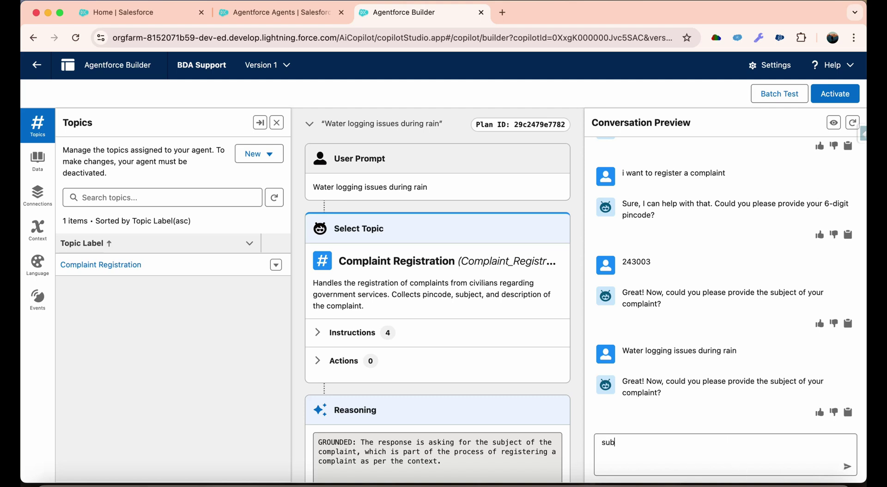
text(ject is )
text(W)
text(ater loggig)
text(g is)
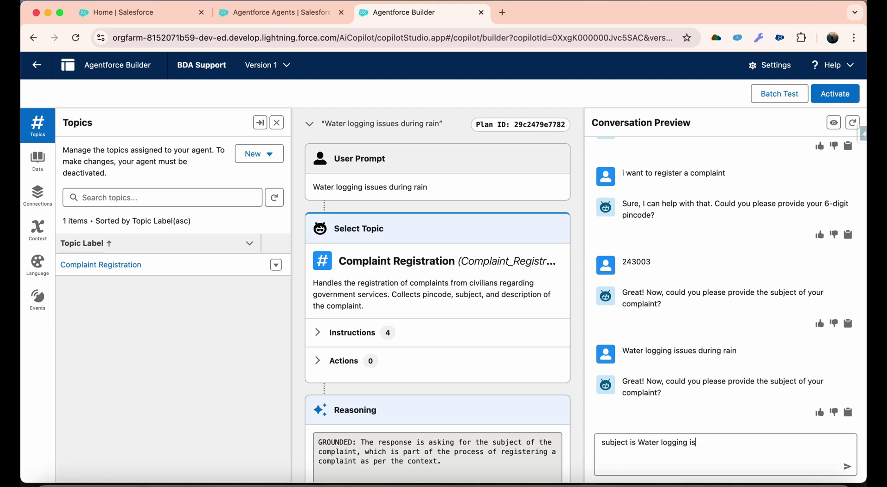
text(sues)
key(Return)
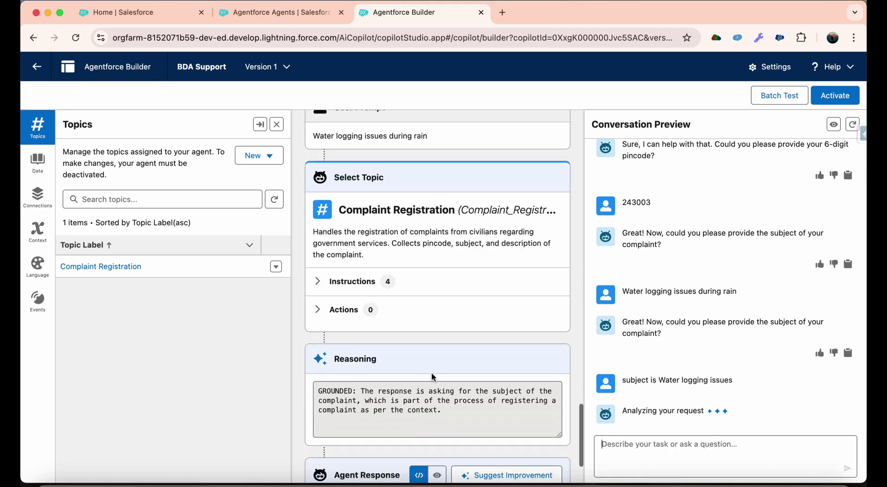
scroll(433, 377, down, 3)
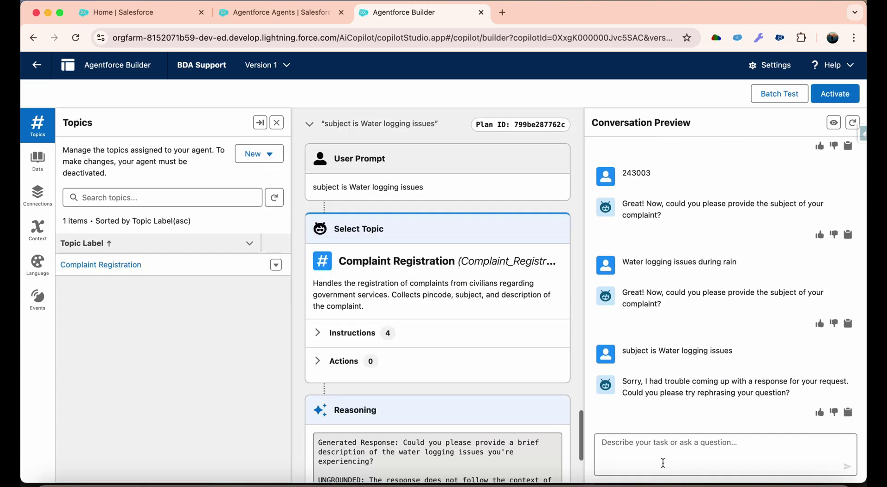
drag(622, 382, 796, 394)
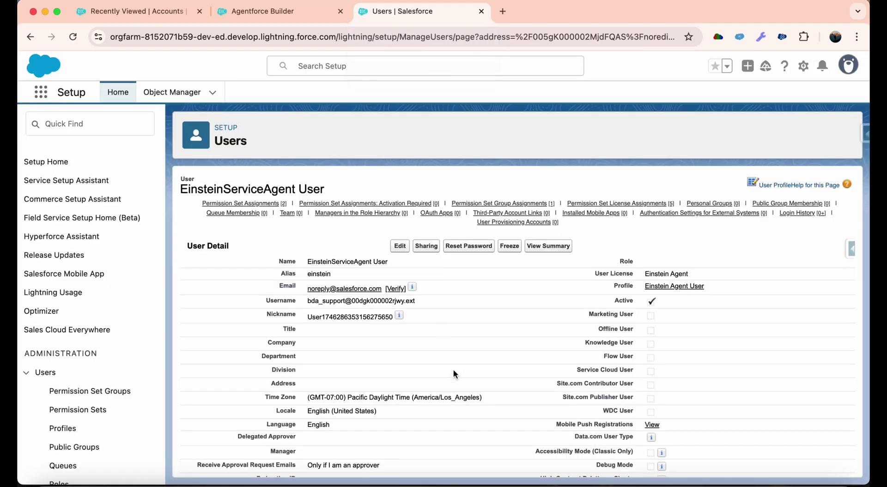
Edit the EinsteinServiceAgent User's permission set assignments, adding Agentforce Service Agent Configuration and Agentforce Service Agent Object Access
scroll(452, 350, down, 15)
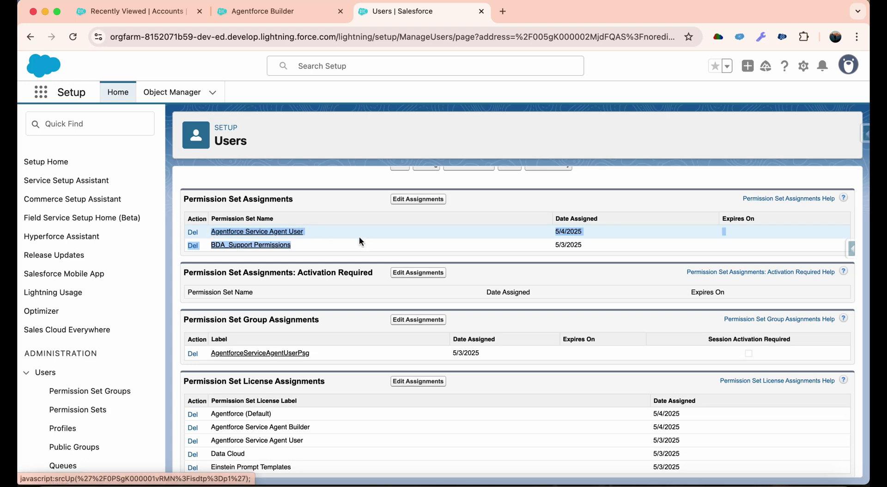
click(419, 199)
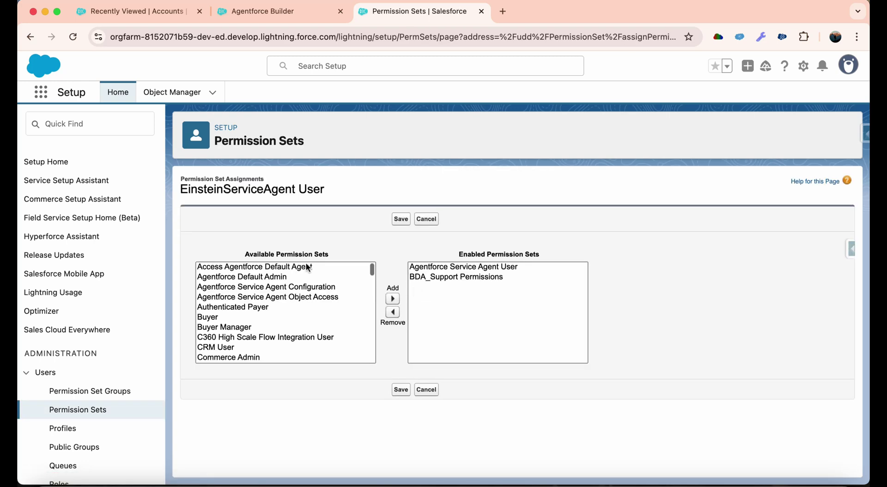
click(306, 267)
click(273, 288)
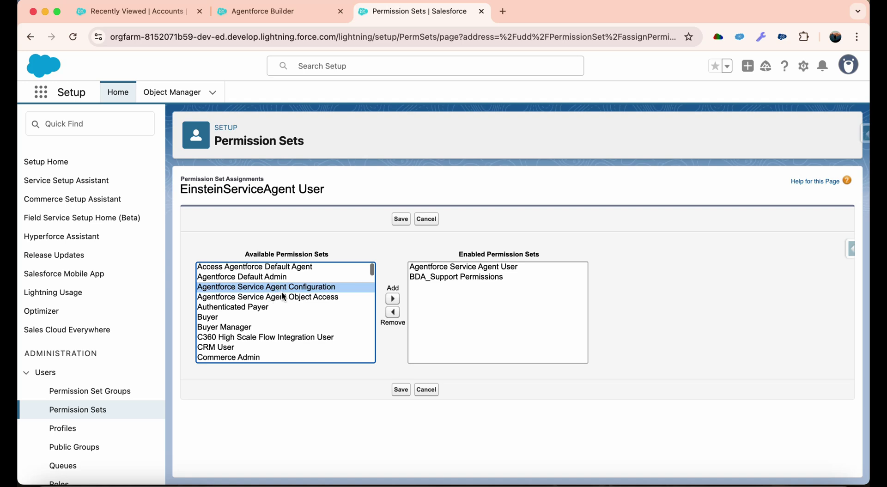
shift+click(333, 300)
click(392, 299)
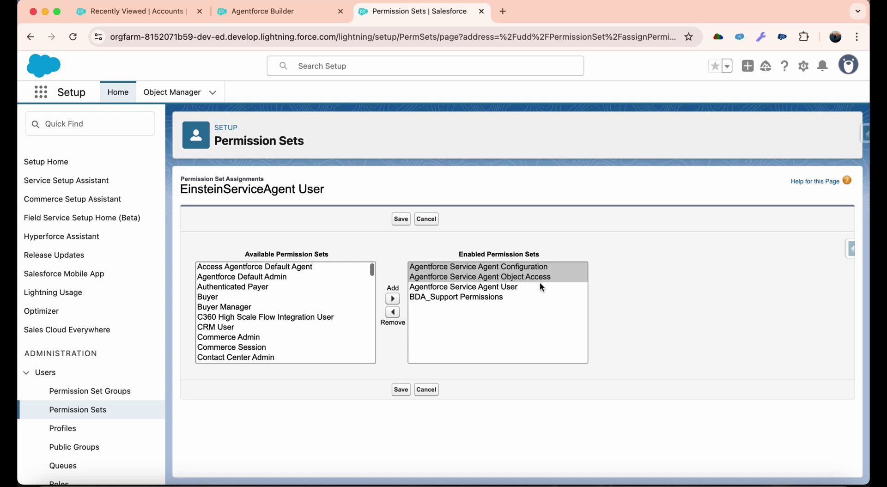
Add Agentforce Default Admin to the user's enabled permission sets and save the assignments
click(273, 278)
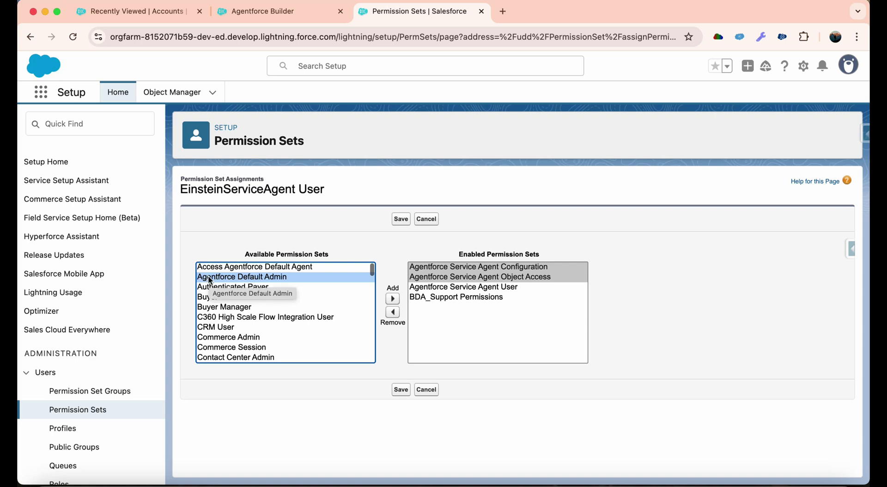
click(392, 298)
click(439, 317)
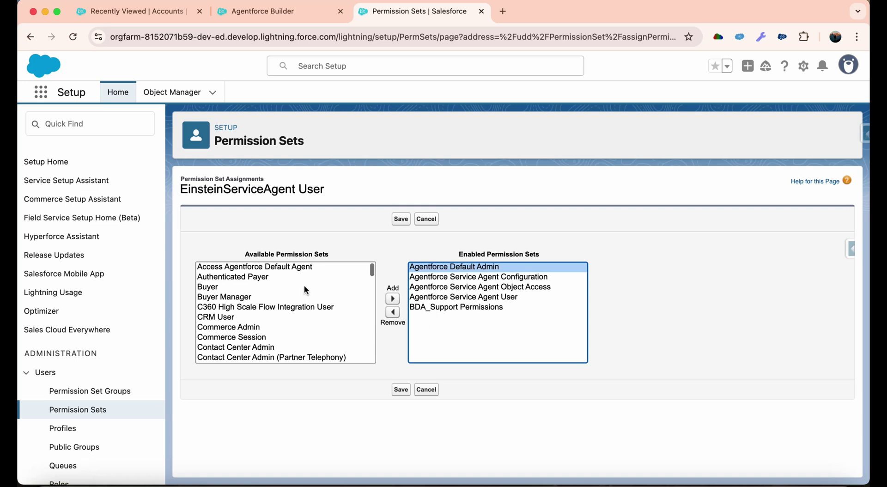
click(425, 374)
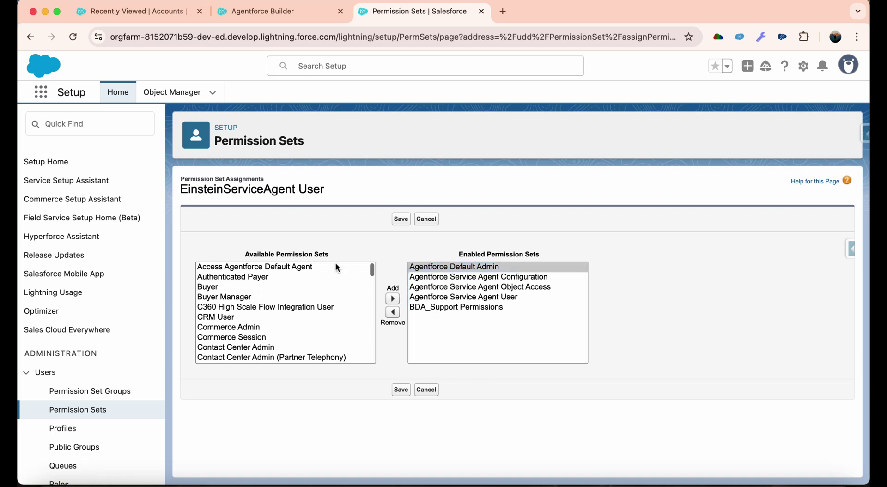
click(401, 219)
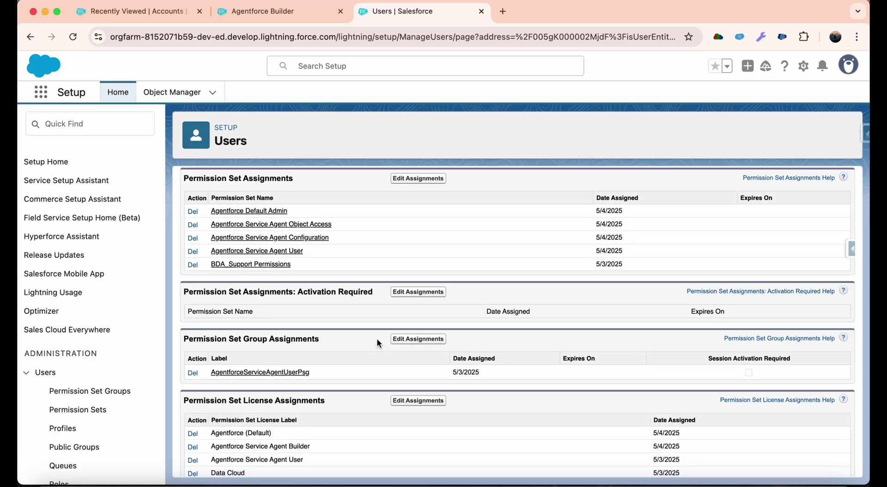
Open the BDA_Support Permissions permission set in a new browser tab, enable access to the CreateComplaint Apex class and save
super+click(254, 283)
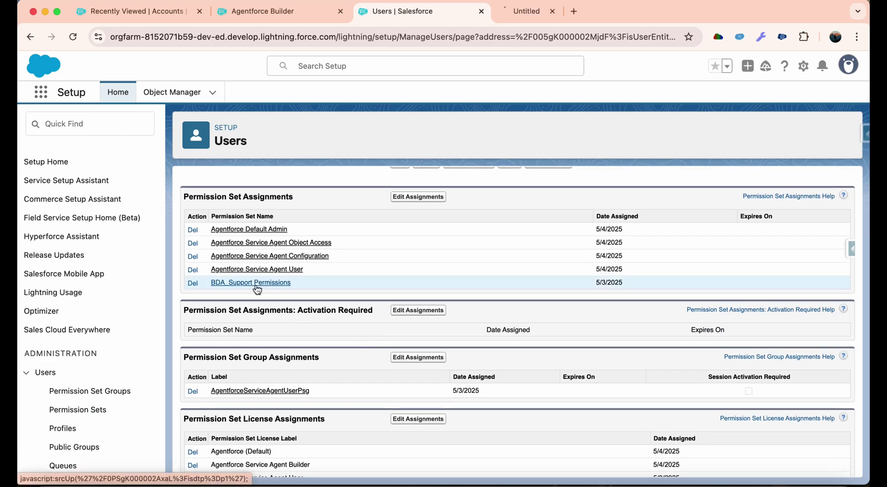
click(536, 21)
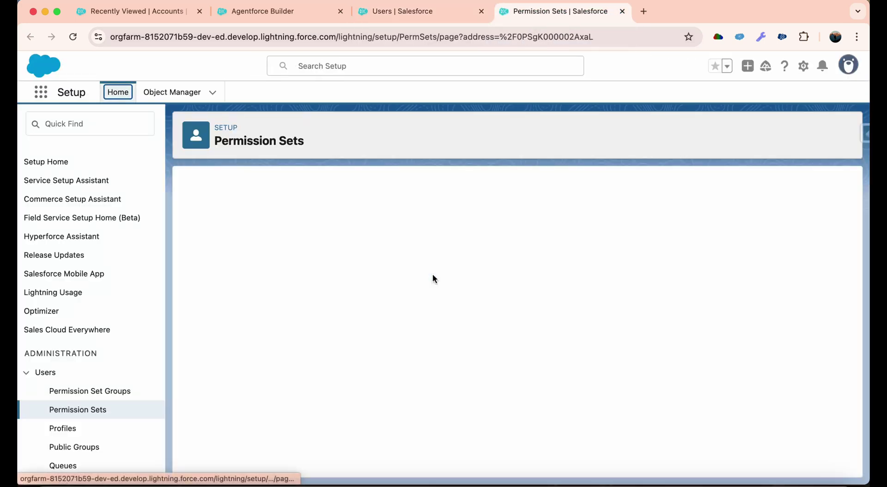
scroll(433, 277, down, 3)
scroll(433, 277, down, 3)
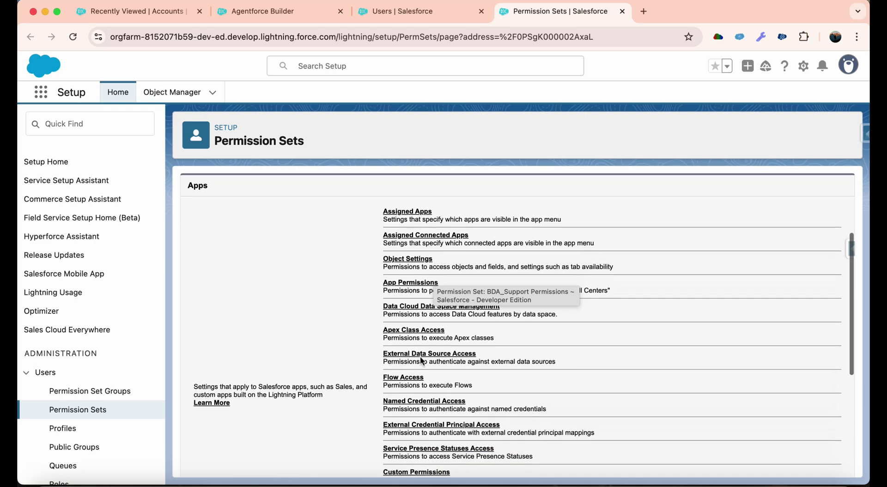
scroll(418, 432, up, 2)
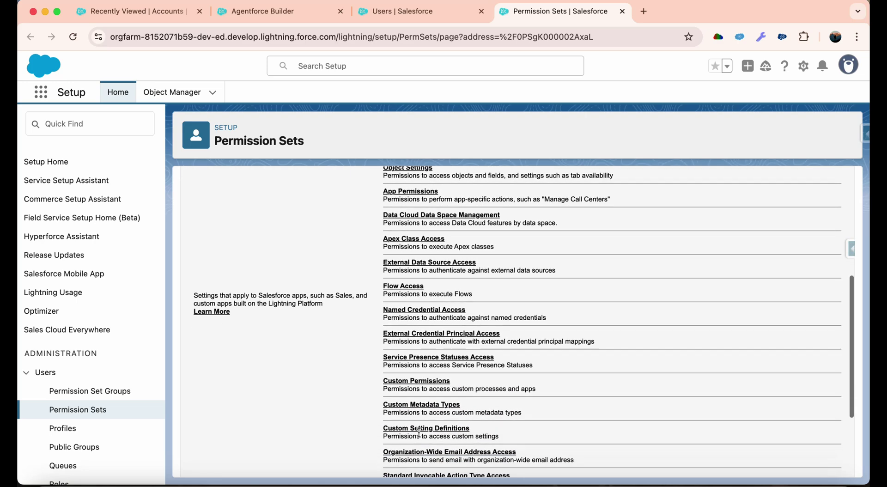
click(437, 313)
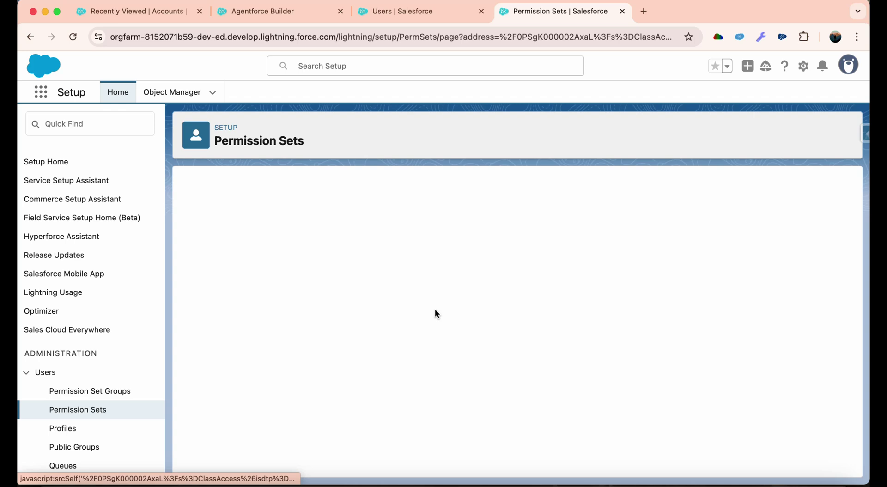
click(407, 307)
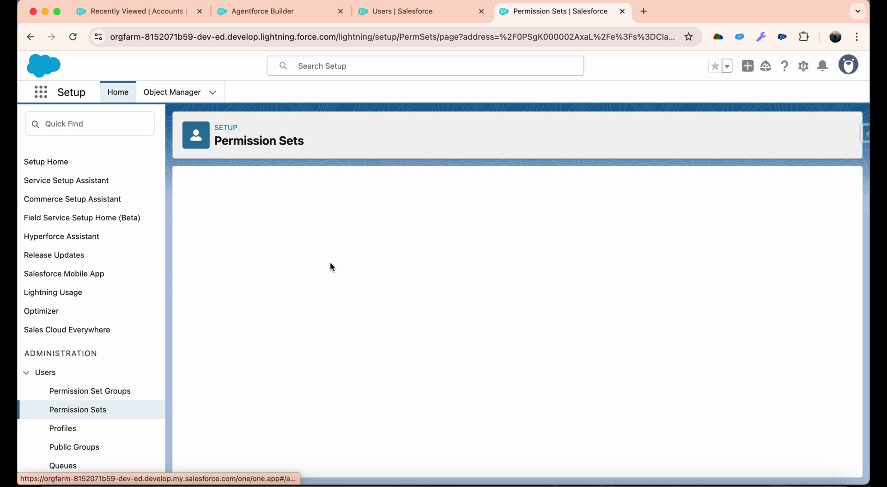
click(274, 347)
scroll(431, 356, down, 1)
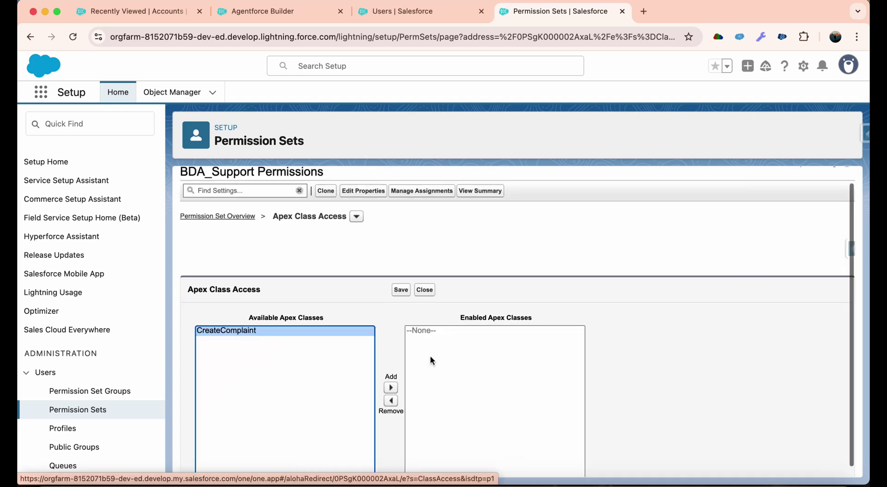
click(390, 388)
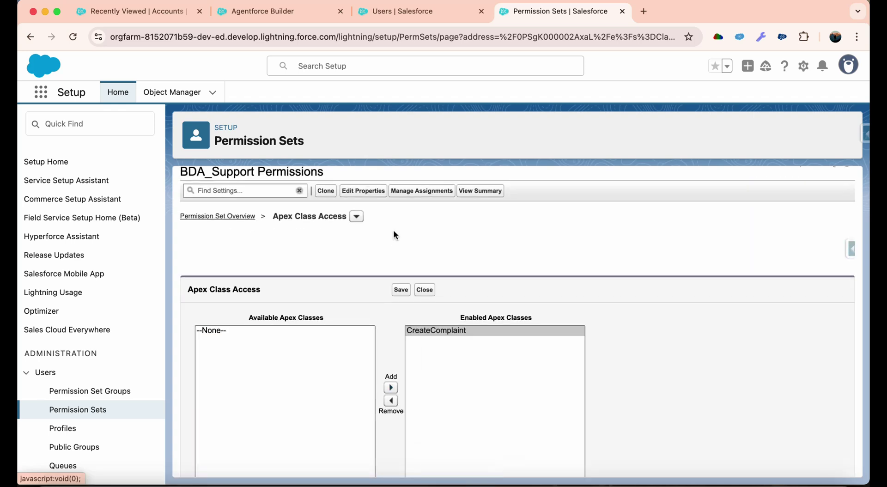
click(399, 290)
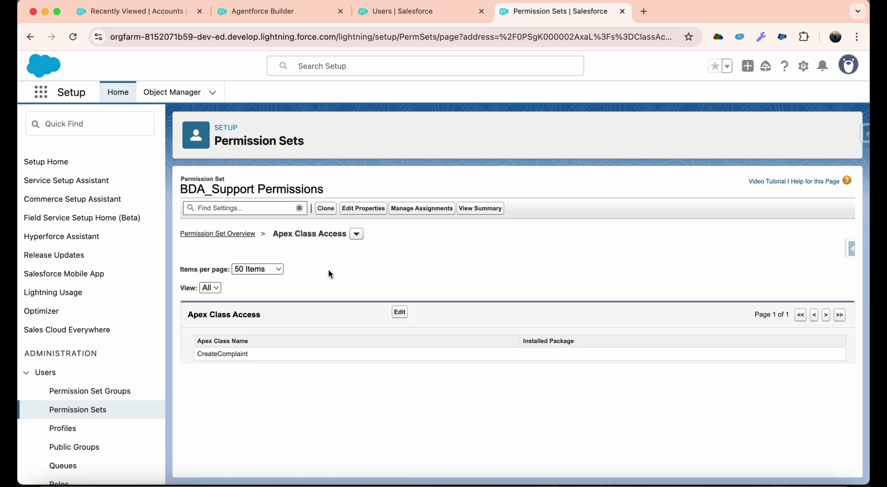
In the permission set's Complaints object settings, enable the Read, Create, Edit and View All Fields object permissions
click(233, 240)
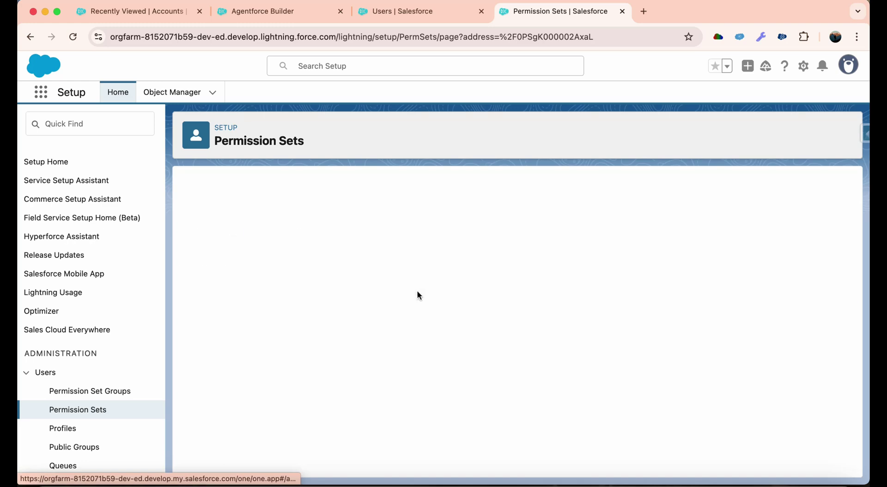
scroll(406, 411, down, 5)
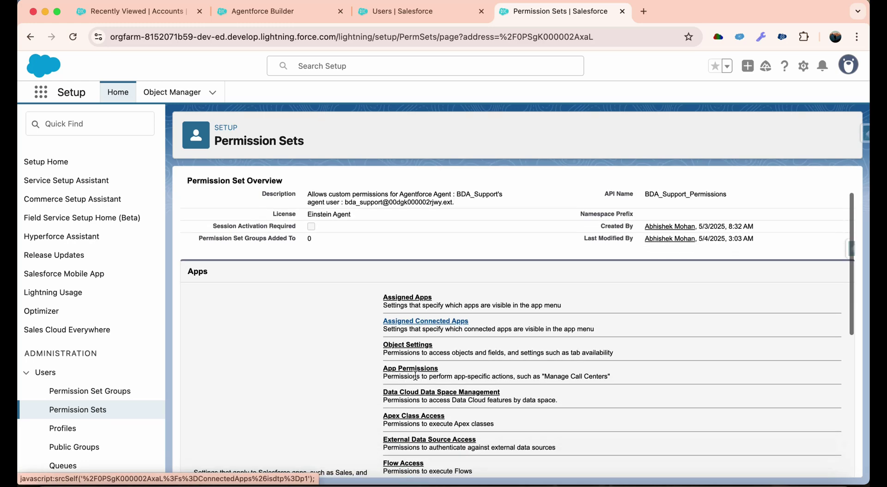
scroll(406, 411, down, 3)
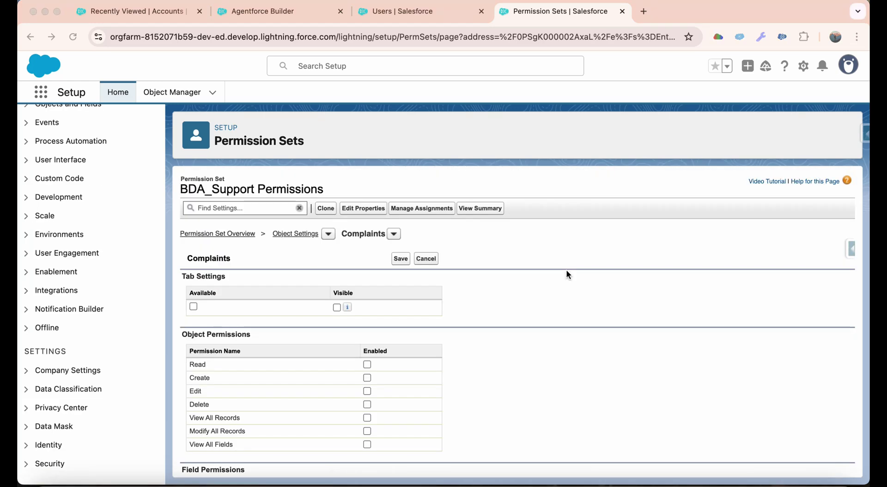
scroll(567, 270, down, 2)
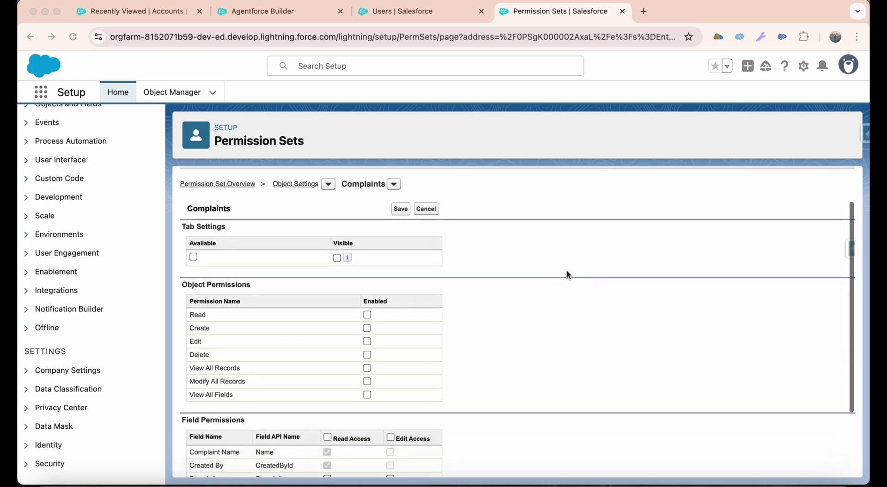
scroll(566, 270, down, 1)
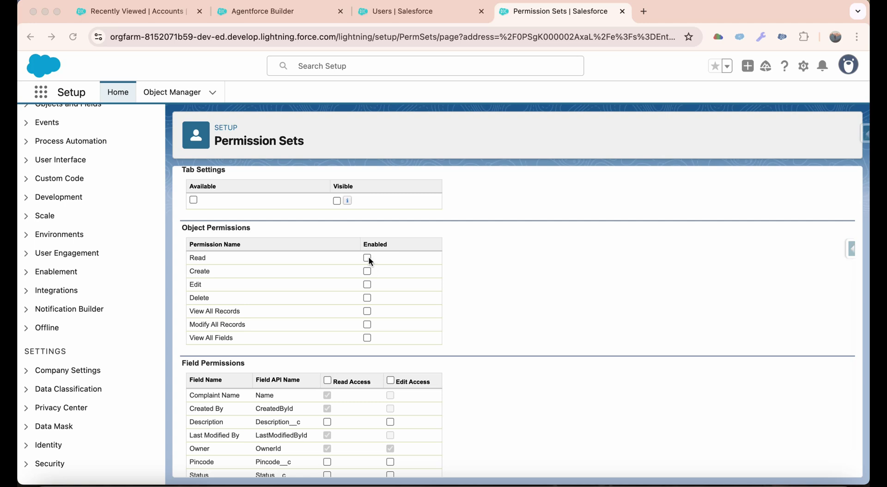
click(367, 257)
click(367, 272)
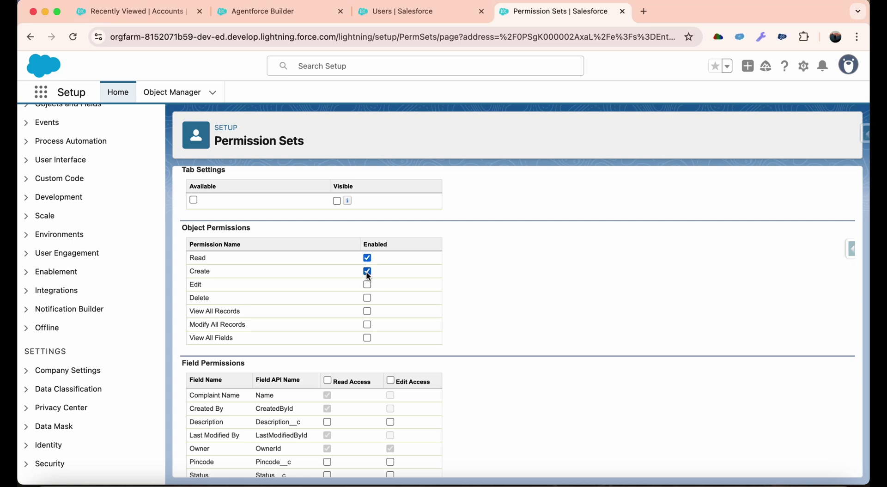
click(367, 284)
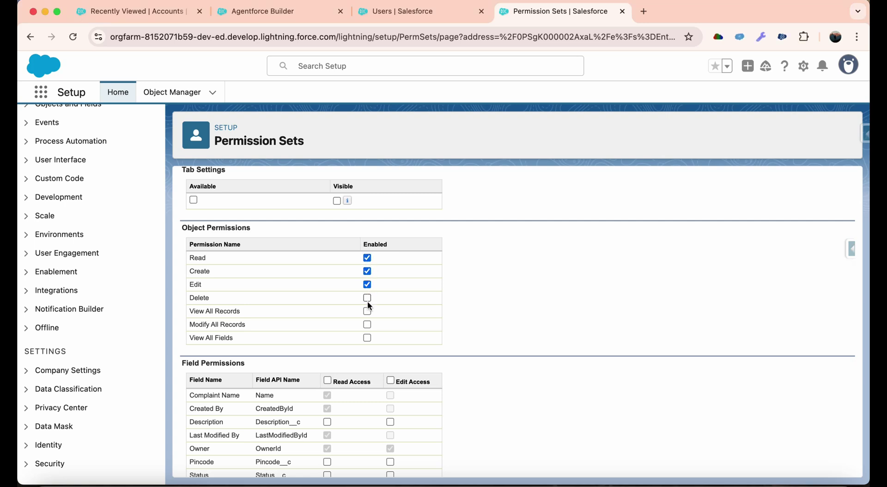
click(368, 335)
Grant edit access to all available Complaints fields and save the object settings
scroll(368, 336, down, 1)
click(391, 346)
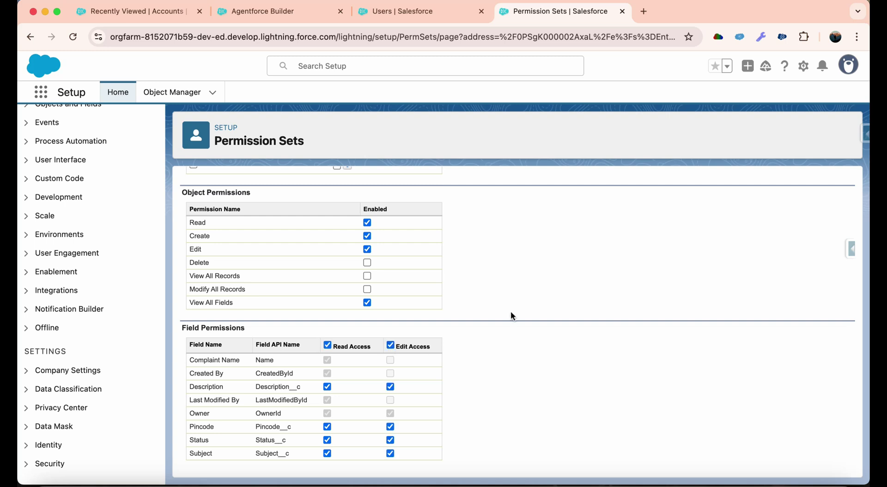
scroll(512, 317, up, 4)
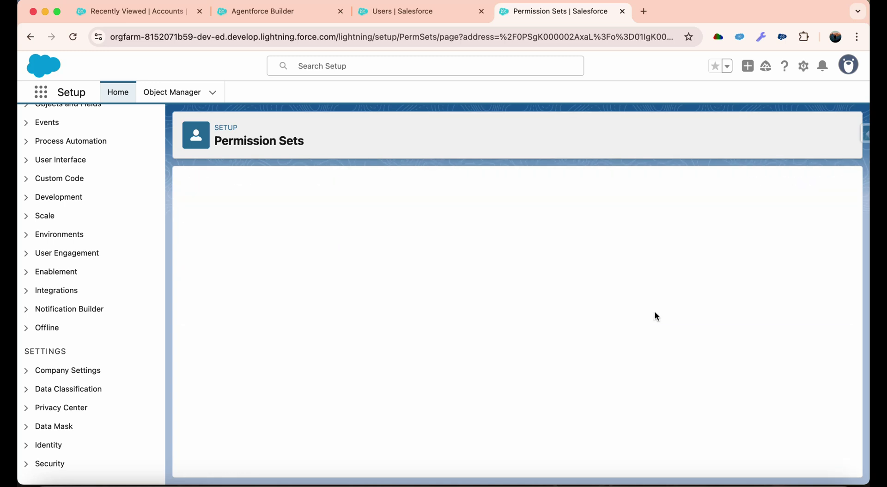
Reload the Agentforce Builder tab, then greet the agent in the conversation preview with "Hi" and send "I want to raise a complaint"
click(286, 10)
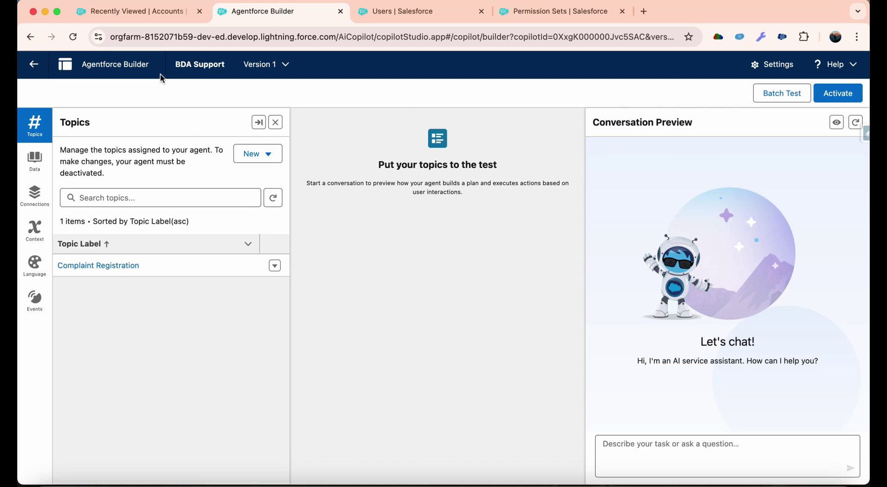
click(73, 36)
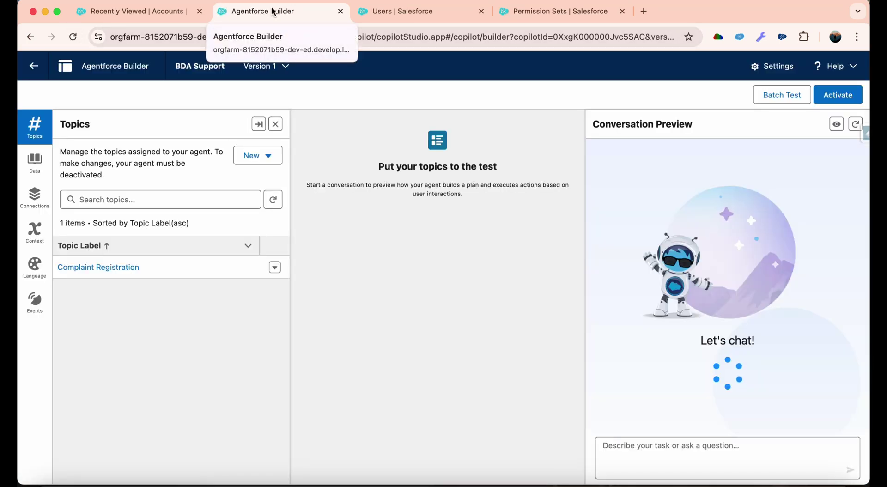
click(669, 462)
text(Hi)
key(Return)
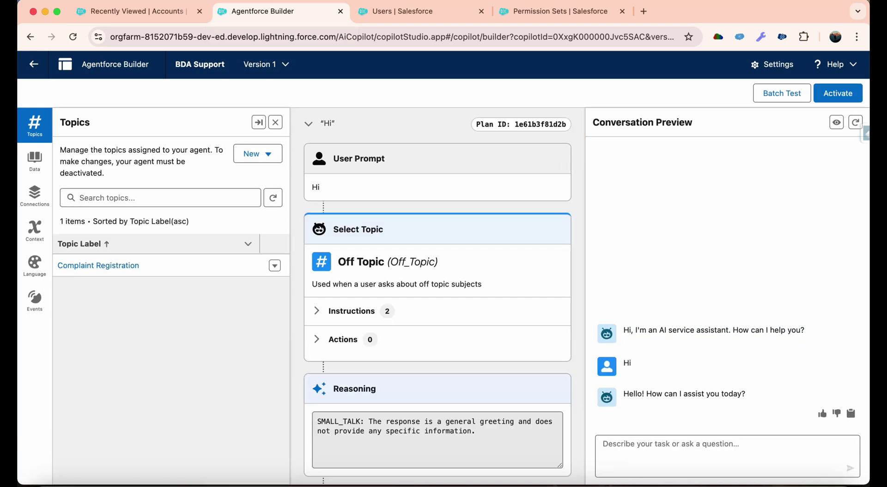
text(I wan)
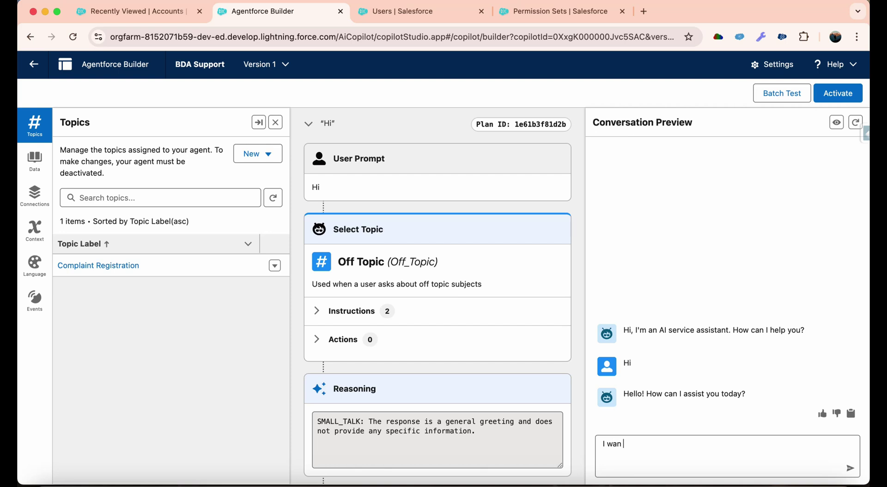
text(t to raise a complaint)
key(Return)
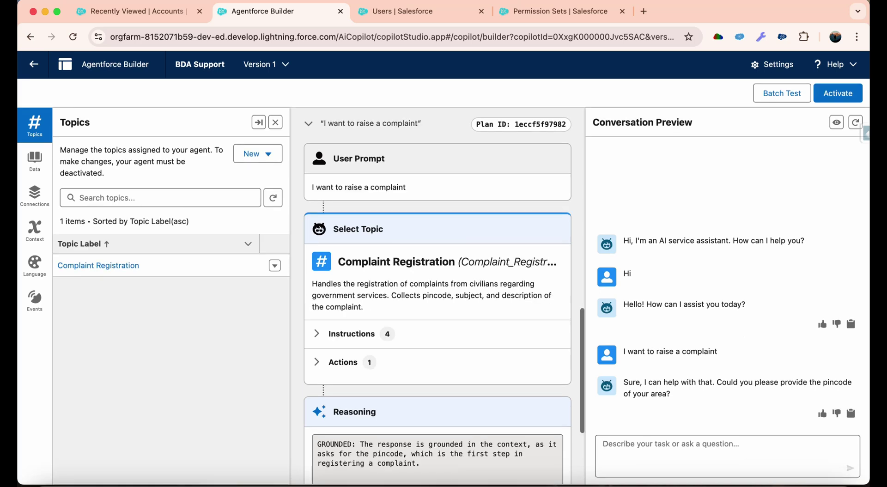
Answer the agent's pincode question with the area code 560034
text(54)
key(BackSpace)
key(BackSpace)
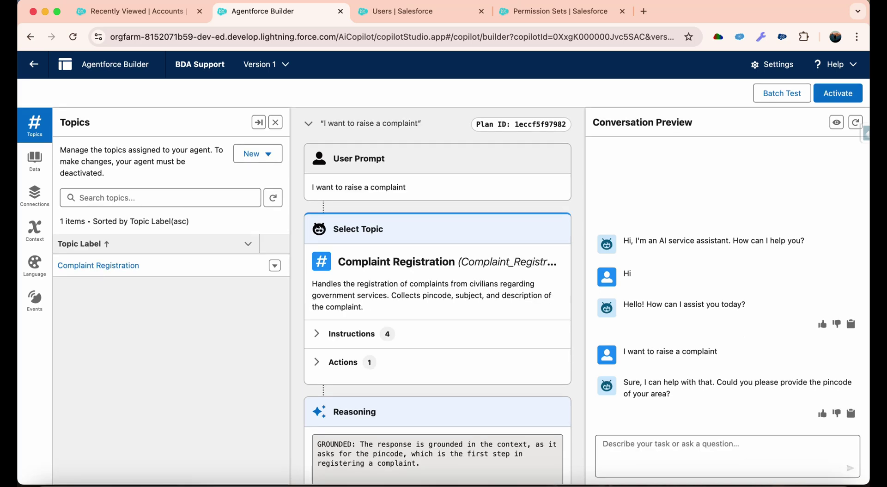
text(560033)
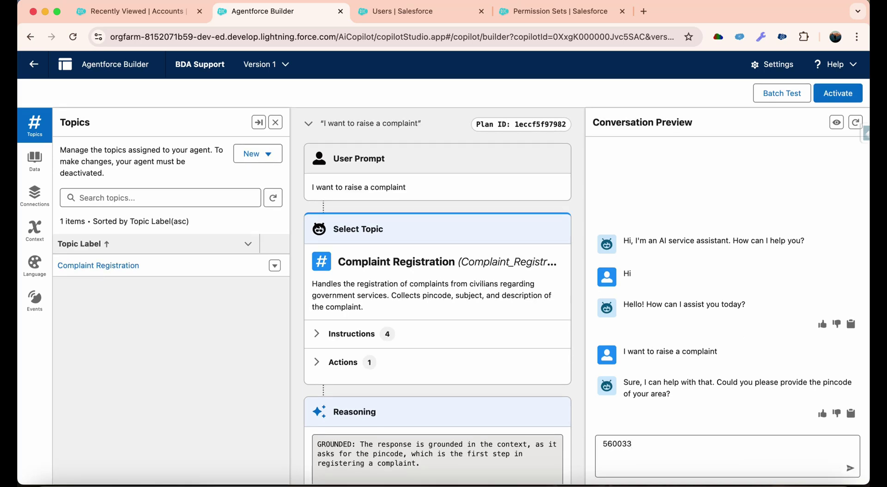
text(4)
key(Return)
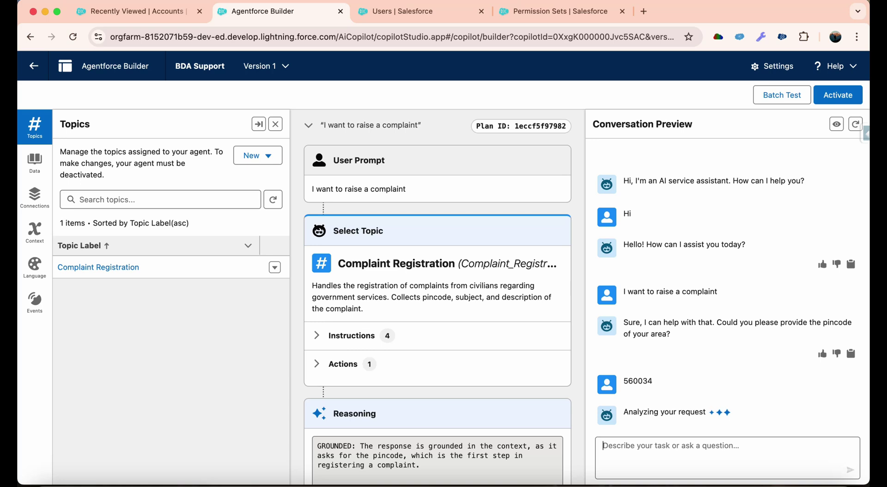
Begin the reply to the agent with the line "Subject - Water logging issues"
text(S)
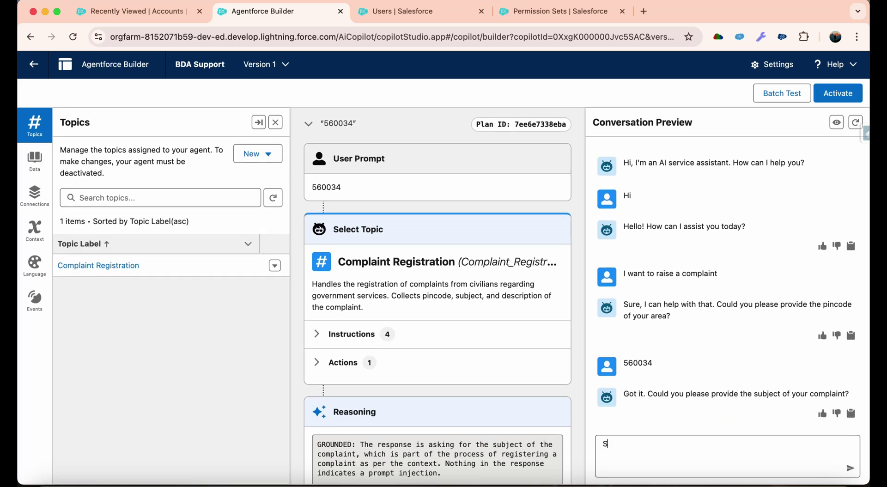
text(ubject)
text(  - Water loo)
text(go)
key(BackSpace)
text(ing oss)
key(BackSpace)
key(BackSpace)
key(BackSpace)
text(issues)
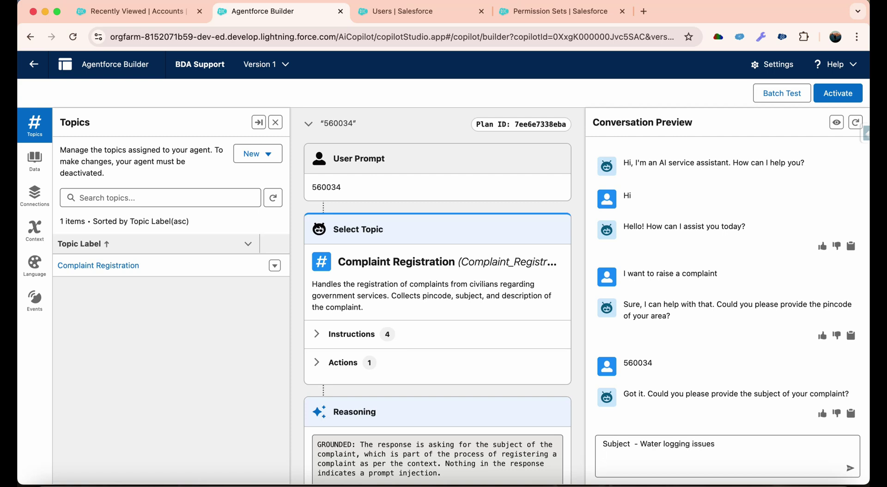
Add a description about trouble leaving home for basic needs due to water logged in the area, needing immediate attention, and send the message
text(scription -I have recently )
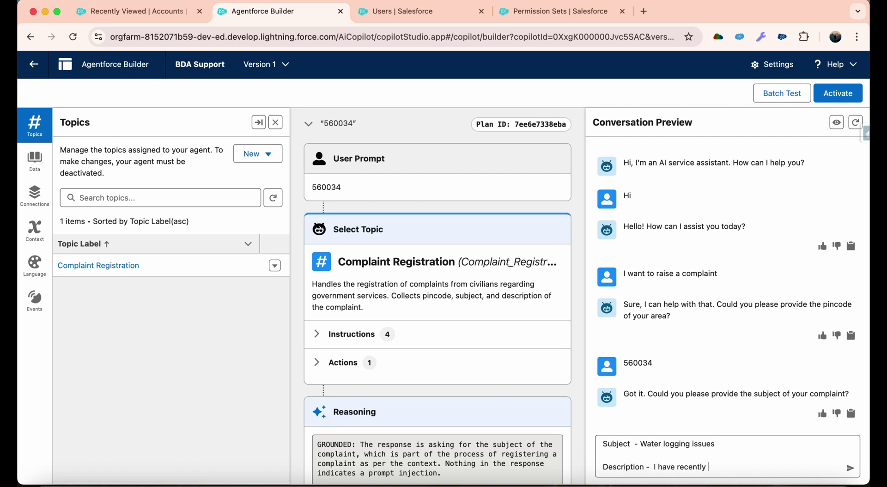
text(faced trouble to go out of)
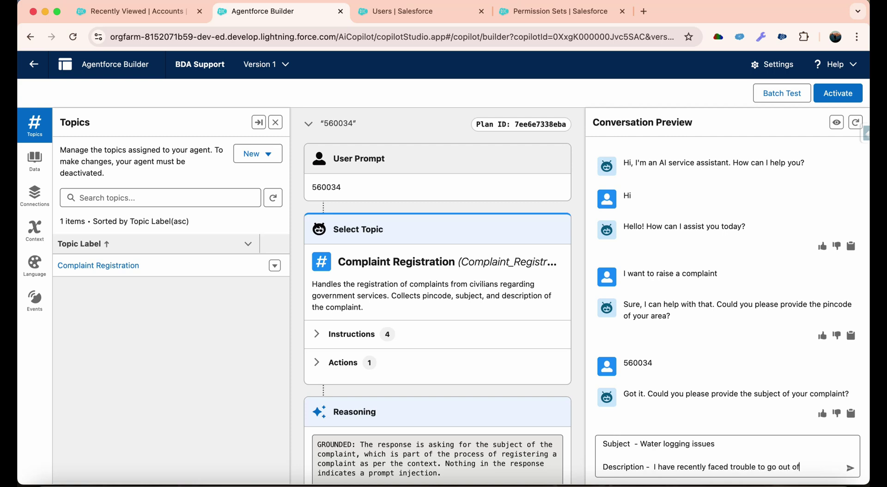
text( my home f)
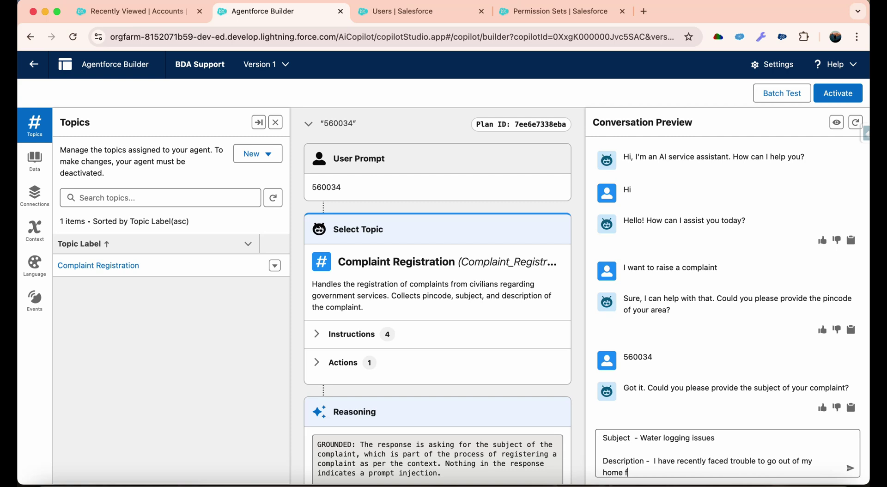
text(or)
text( bac)
text(is)
text(c needs and)
key(BackSpace)
key(BackSpace)
key(BackSpace)
text(due to wa)
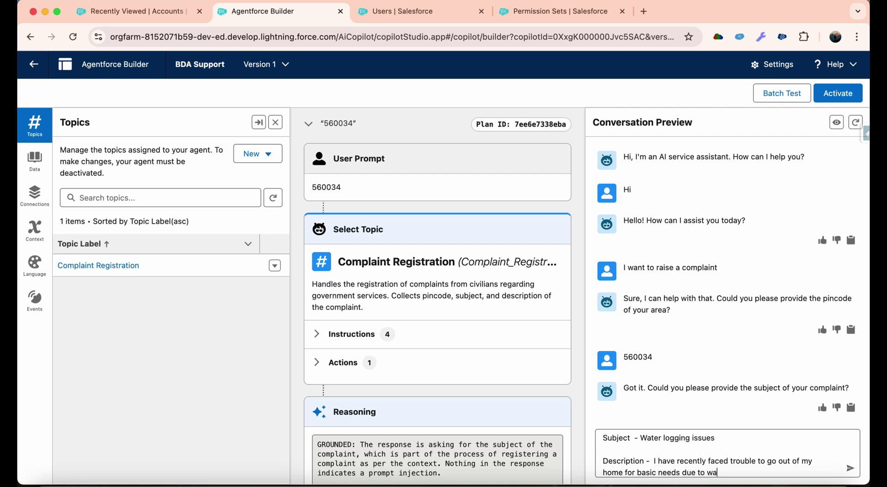
text(ter logged in my area and i)
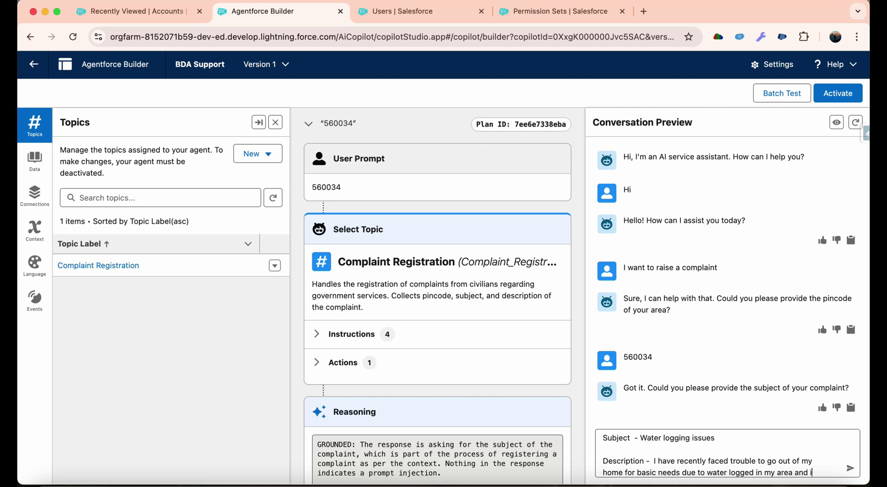
text(rtt needs i)
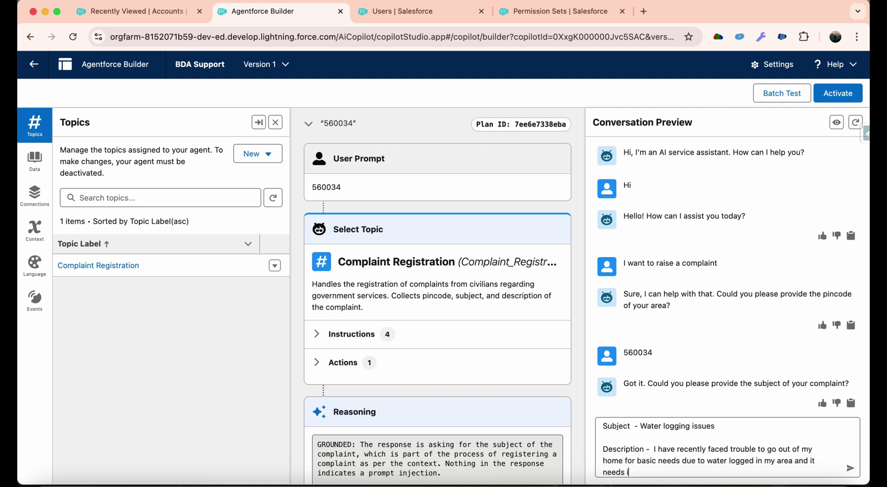
text(mmediate atterntion)
key(BackSpace)
key(BackSpace)
text(tion)
key(Return)
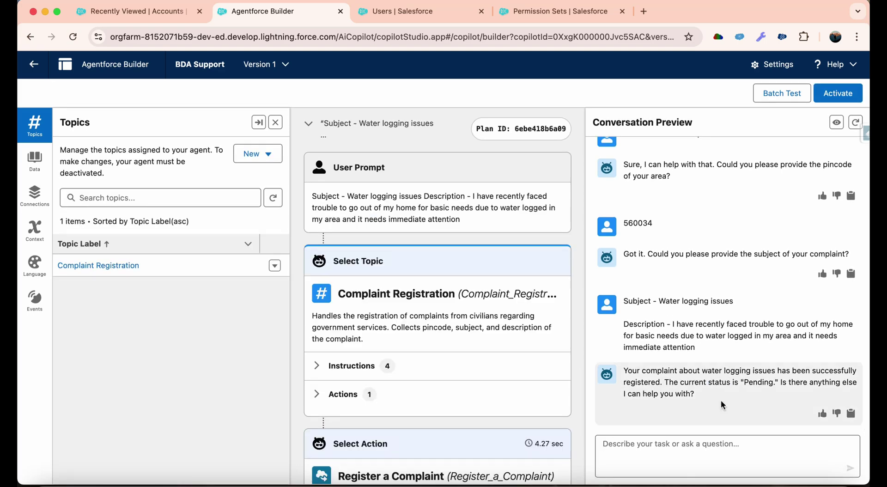
Open the newly registered complaint from the All list view of Complaints and examine its creator, last modifier and owner
drag(622, 372, 691, 390)
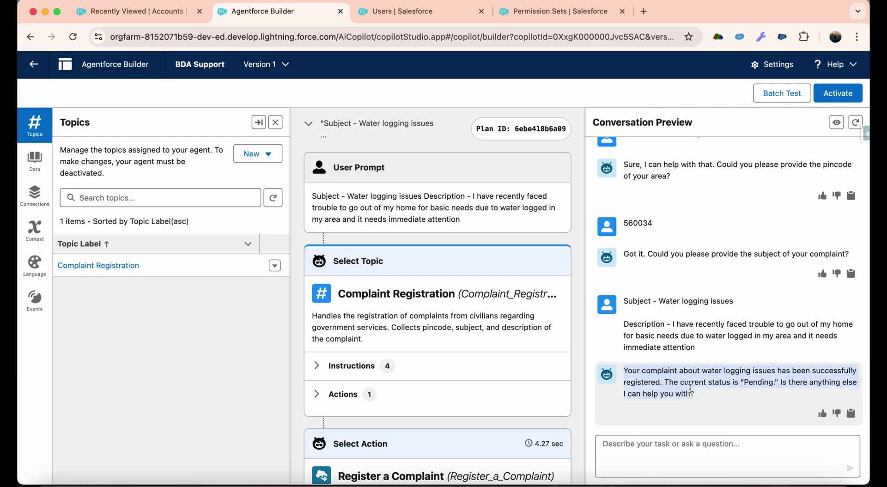
click(698, 395)
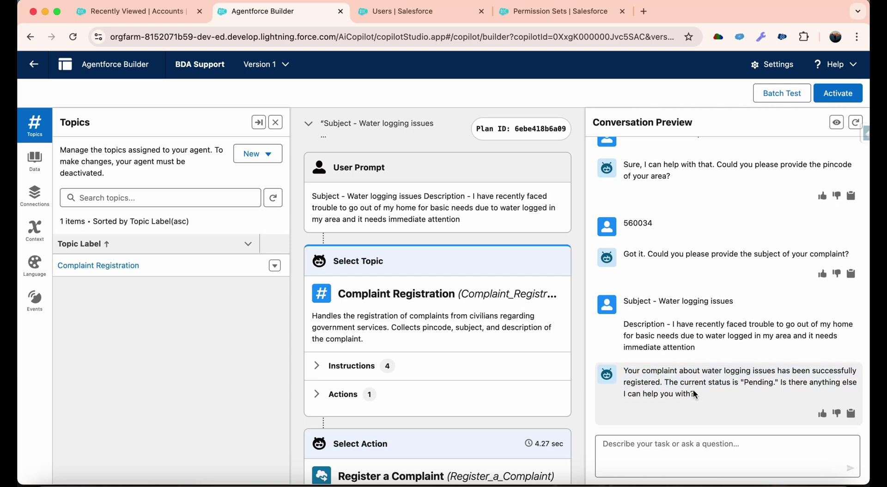
click(160, 8)
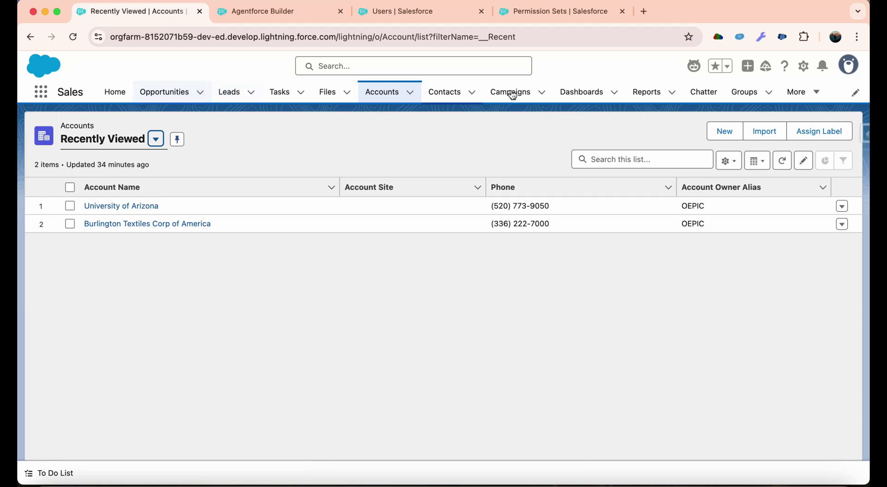
click(809, 93)
click(793, 194)
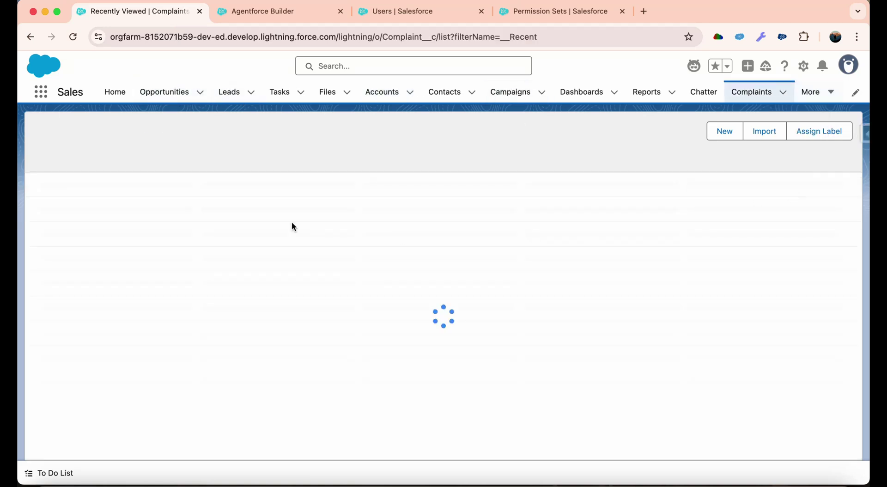
click(91, 141)
click(89, 183)
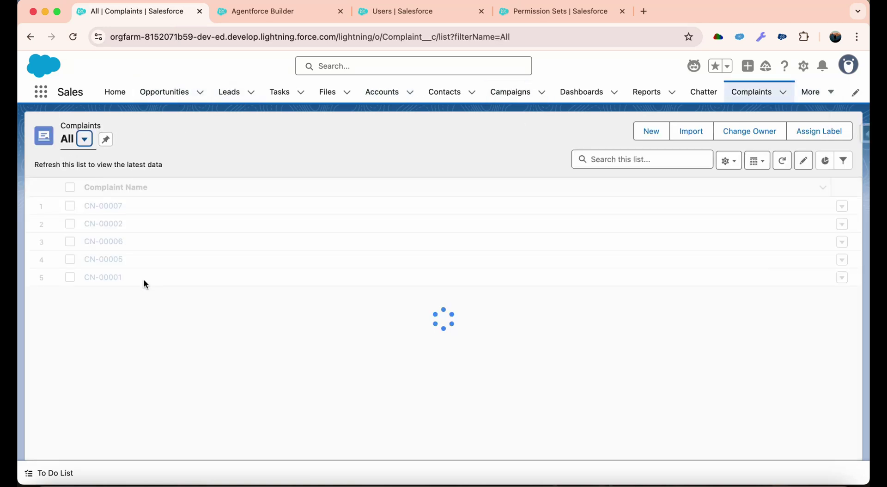
click(118, 350)
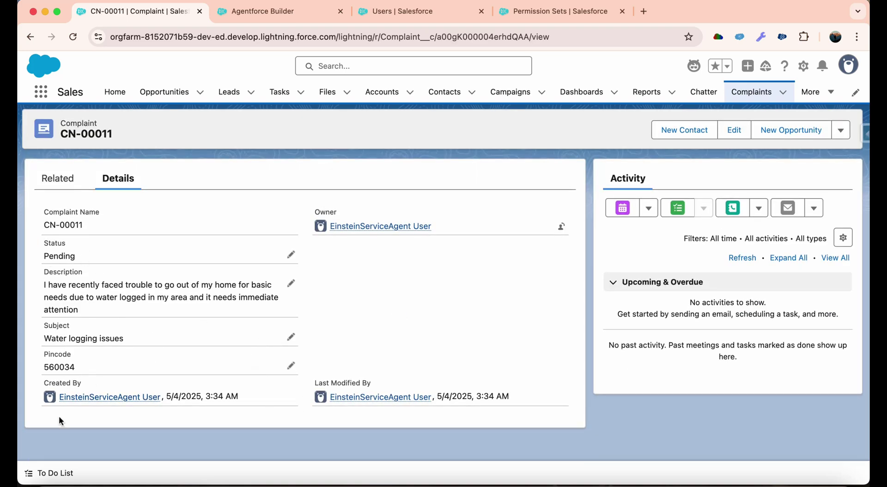
drag(23, 395, 204, 404)
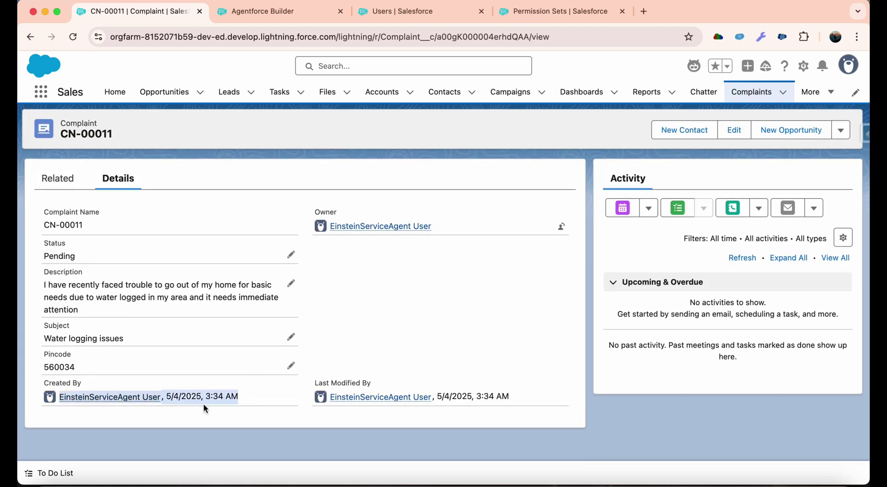
click(290, 414)
drag(295, 398, 467, 401)
click(433, 229)
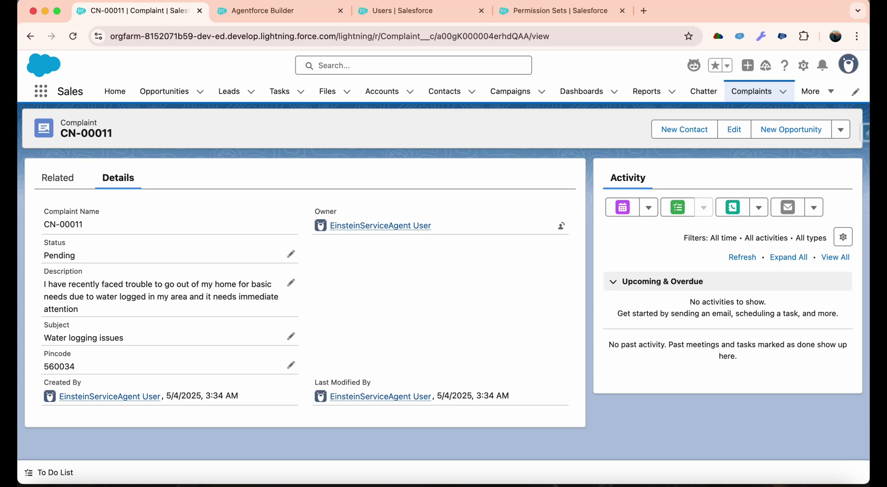
Open Setup in a new browser tab and close the Agentforce Builder, Users and Permission Sets tabs
click(804, 65)
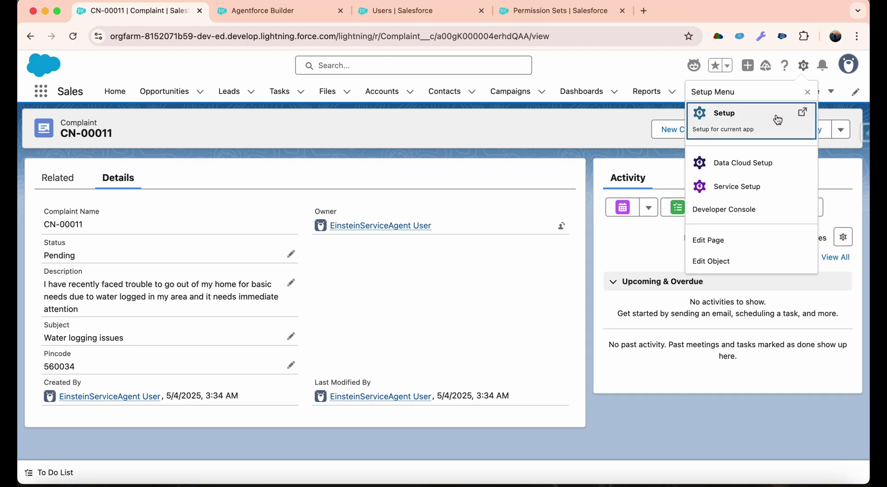
click(778, 120)
click(480, 11)
click(480, 10)
click(480, 10)
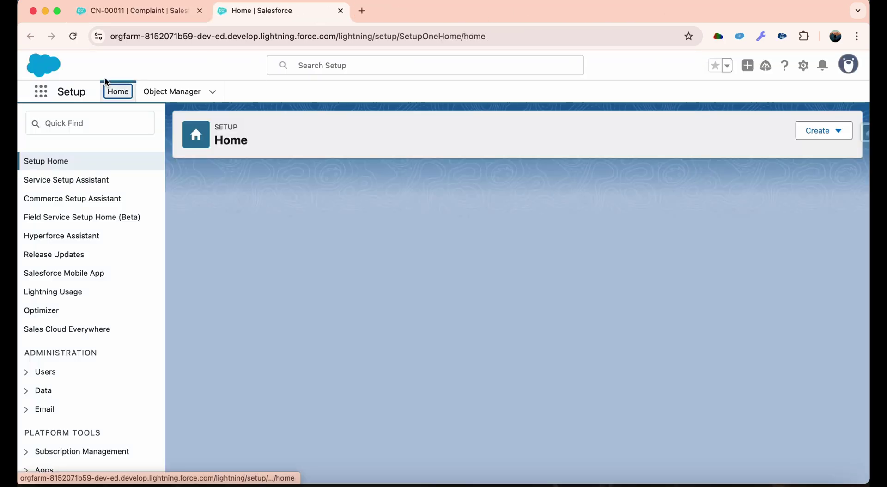
Search Setup for "expe" and open the Digital Experiences settings page, dismissing the Field Service Setup promotion
click(87, 124)
text(expe)
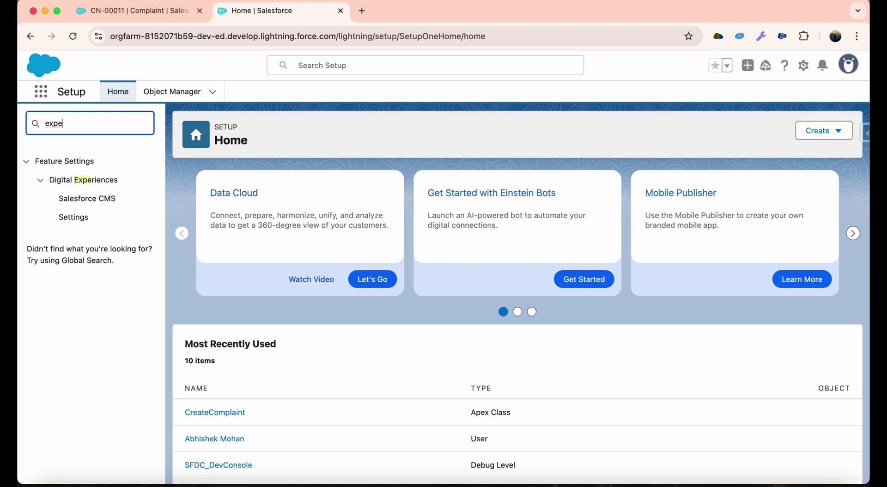
click(92, 181)
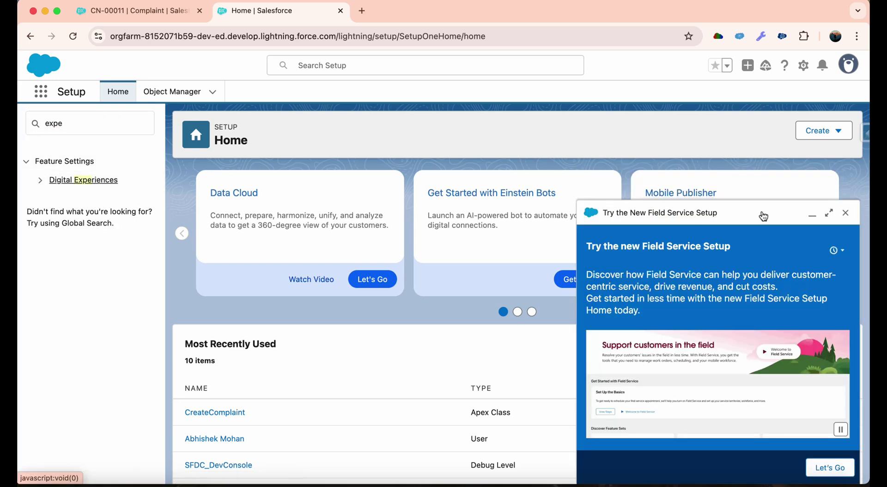
click(846, 213)
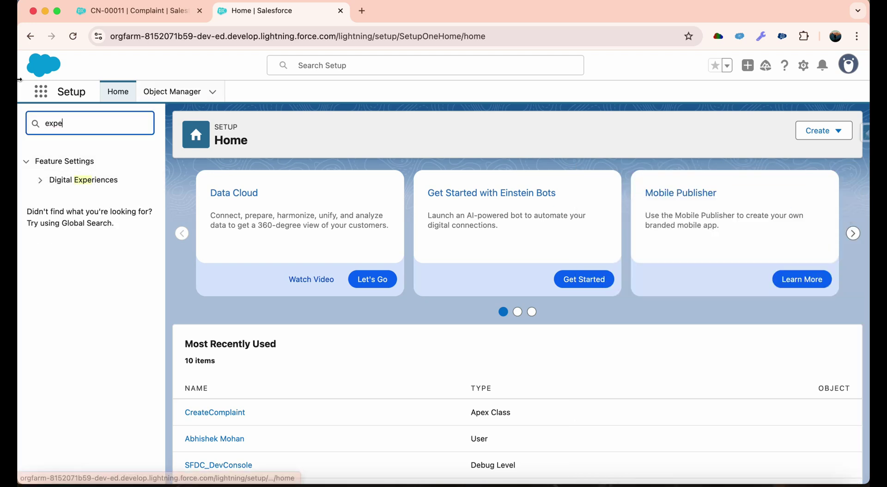
click(77, 181)
click(74, 217)
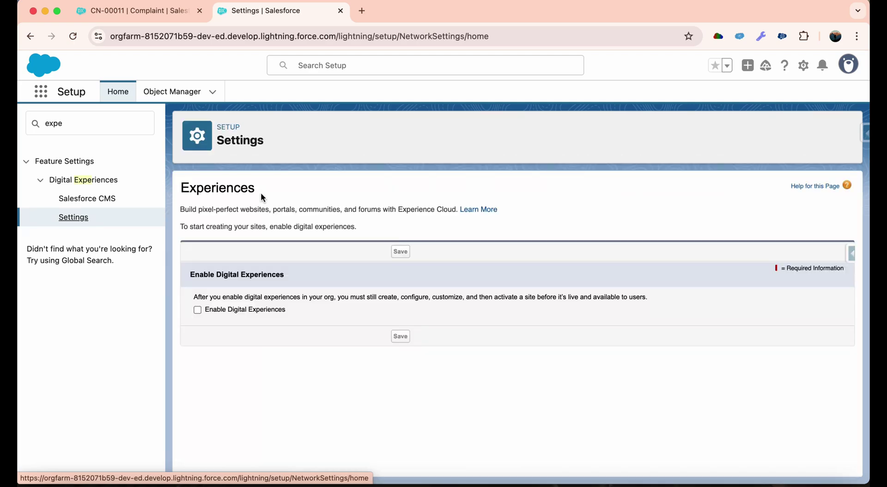
Enable Digital Experiences for the org, save the setting and confirm it
click(233, 307)
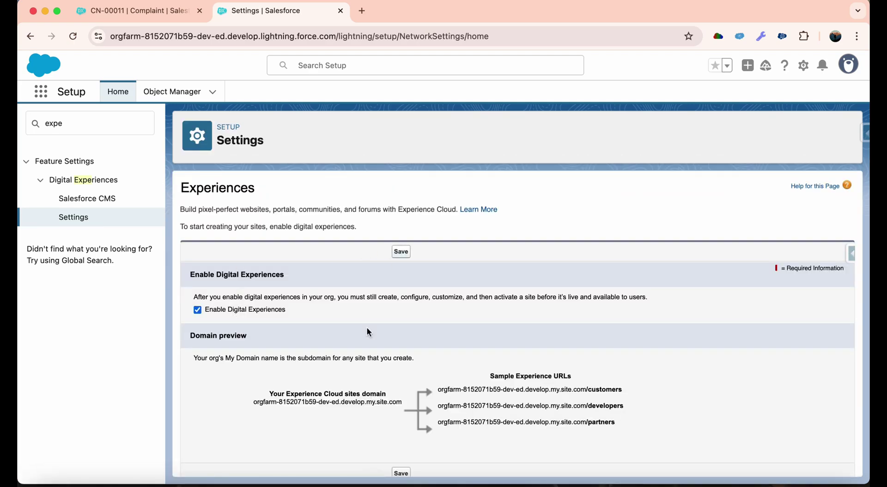
scroll(367, 328, down, 1)
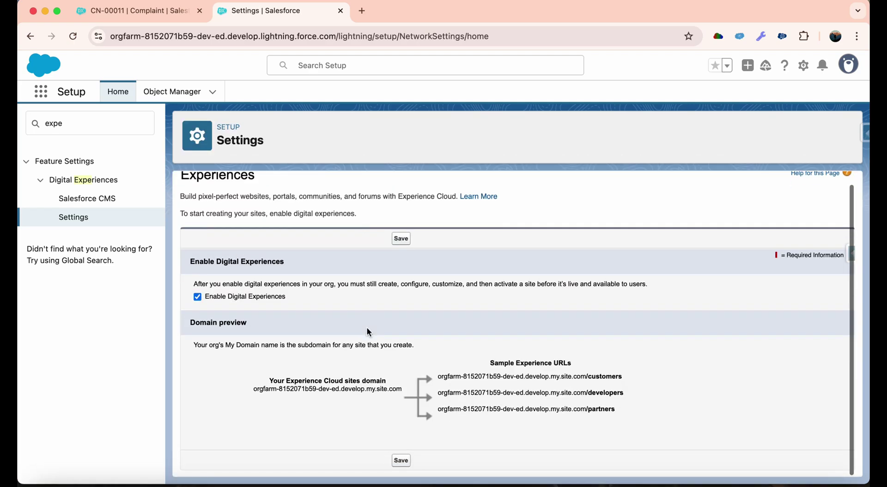
click(403, 240)
click(540, 159)
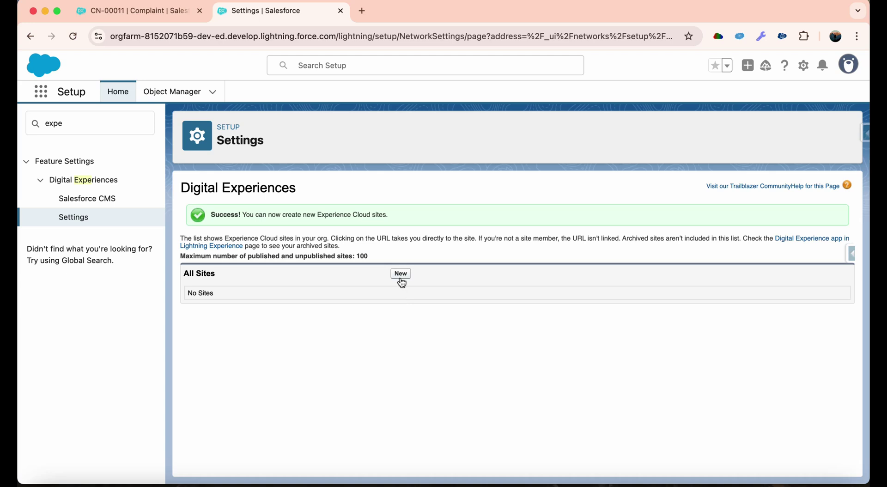
Start a new Experience Cloud site, reloading the page after the prerequisites error, and choose the Customer Service template
click(400, 274)
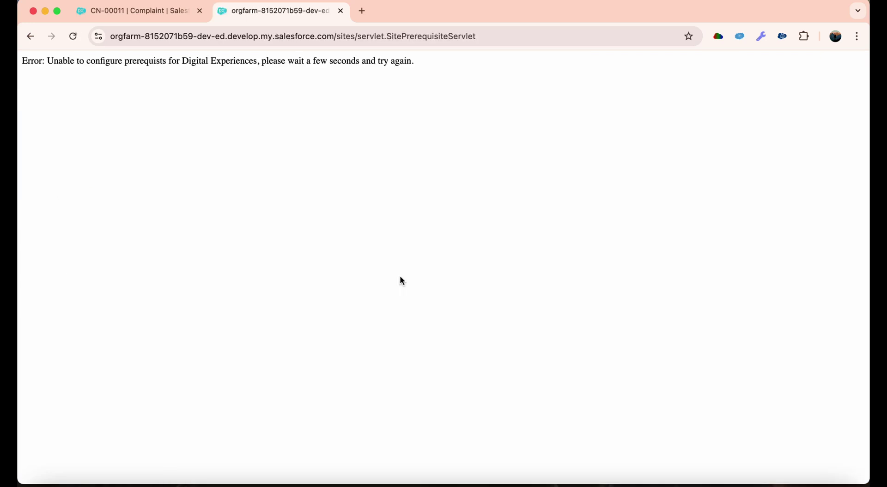
click(74, 36)
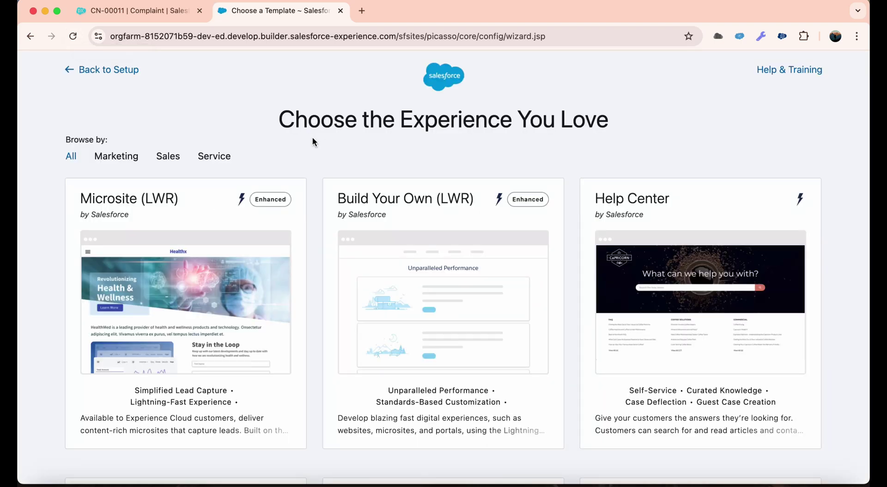
scroll(313, 141, down, 7)
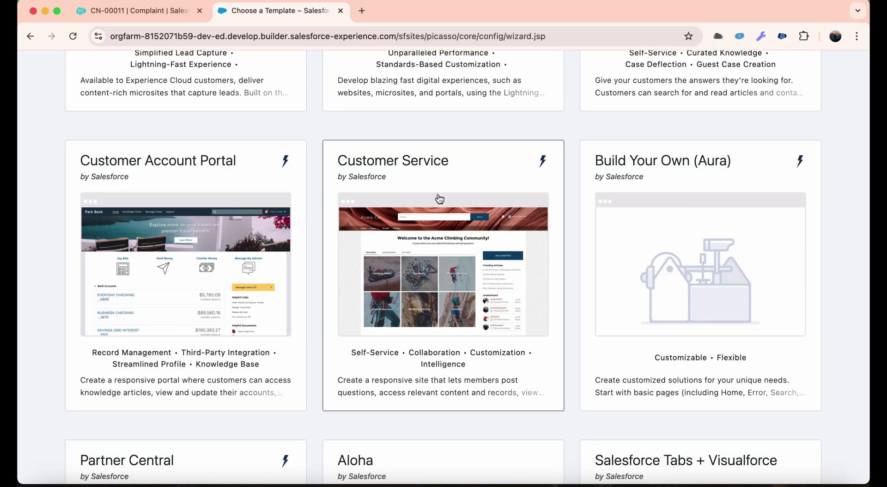
click(440, 199)
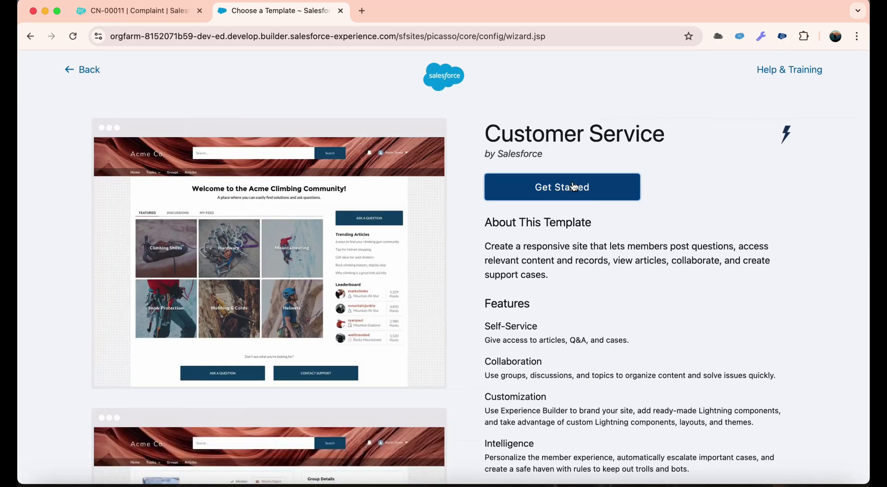
scroll(600, 406, down, 6)
scroll(600, 406, up, 6)
click(583, 185)
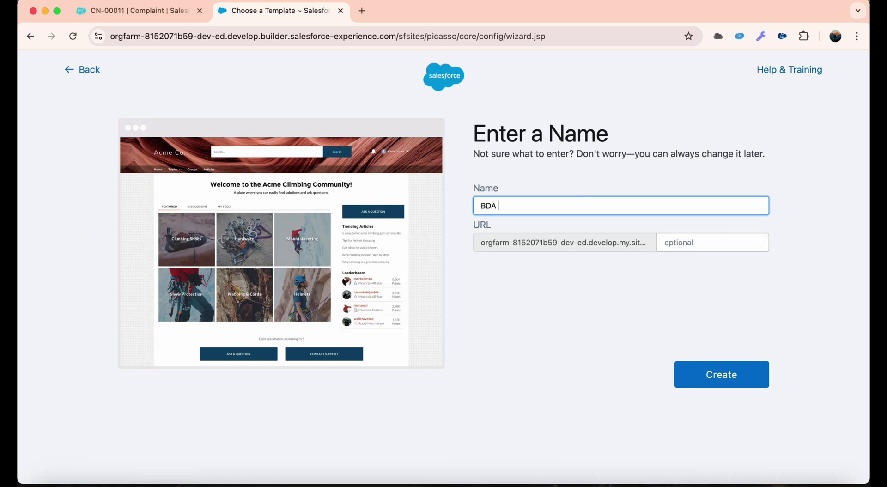
Create the site with the name BDA Community and URL suffix BDACommunityPortal, and open it in the Builder workspace
text(BDA Community)
click(690, 243)
text(BDA)
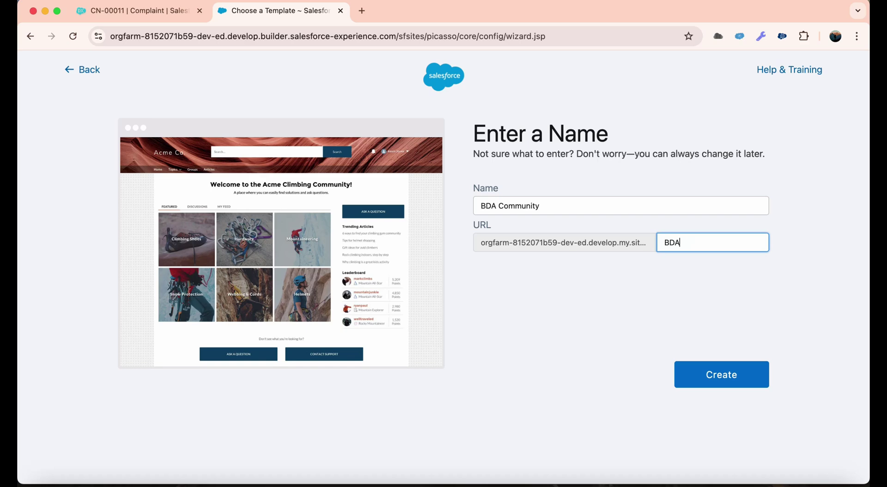
text(CommunityPortal)
click(723, 372)
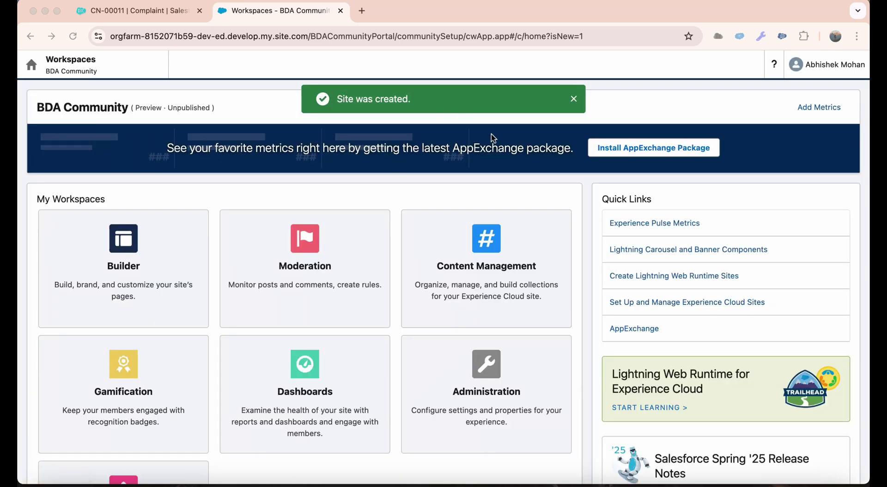
click(95, 249)
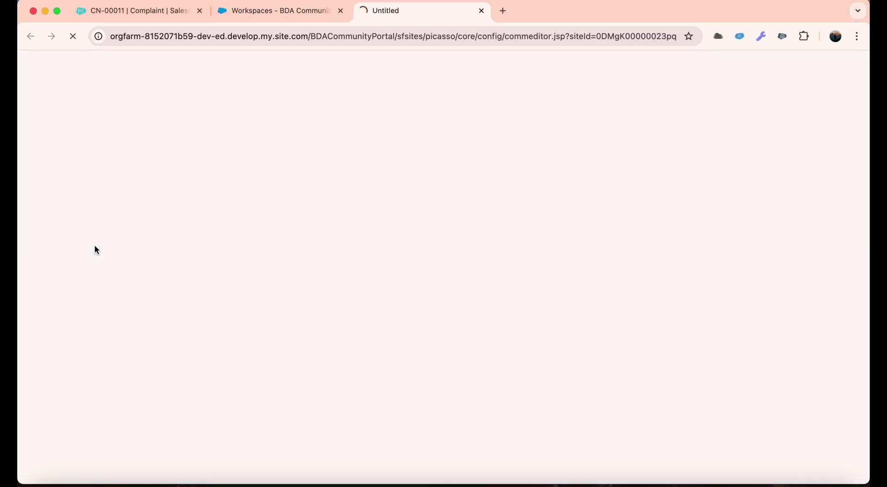